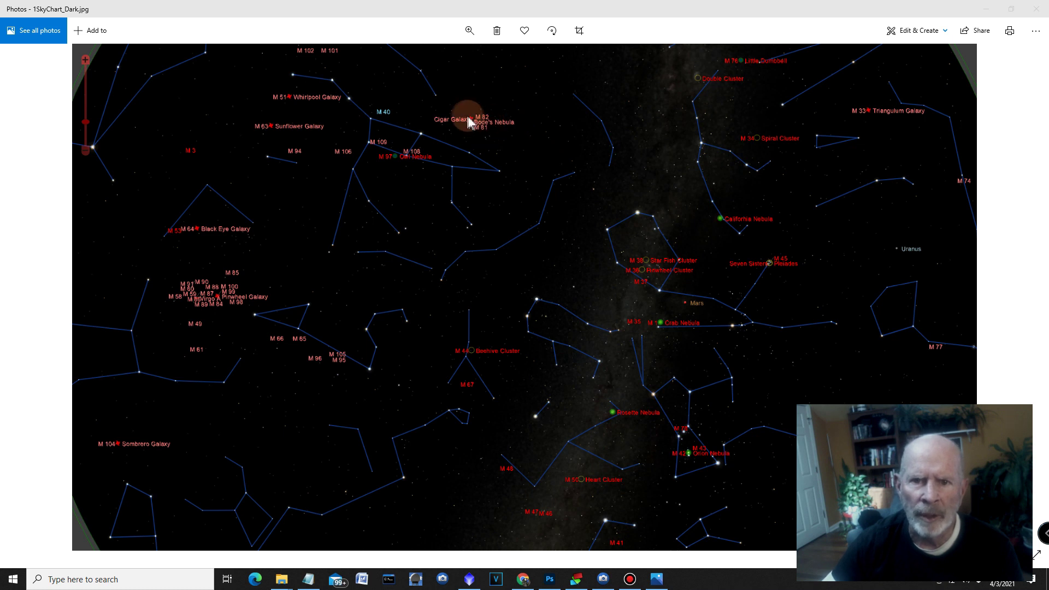
Advance the Photos viewer to the 3SkyChart_midnight.jpg sky chart.
click(1025, 297)
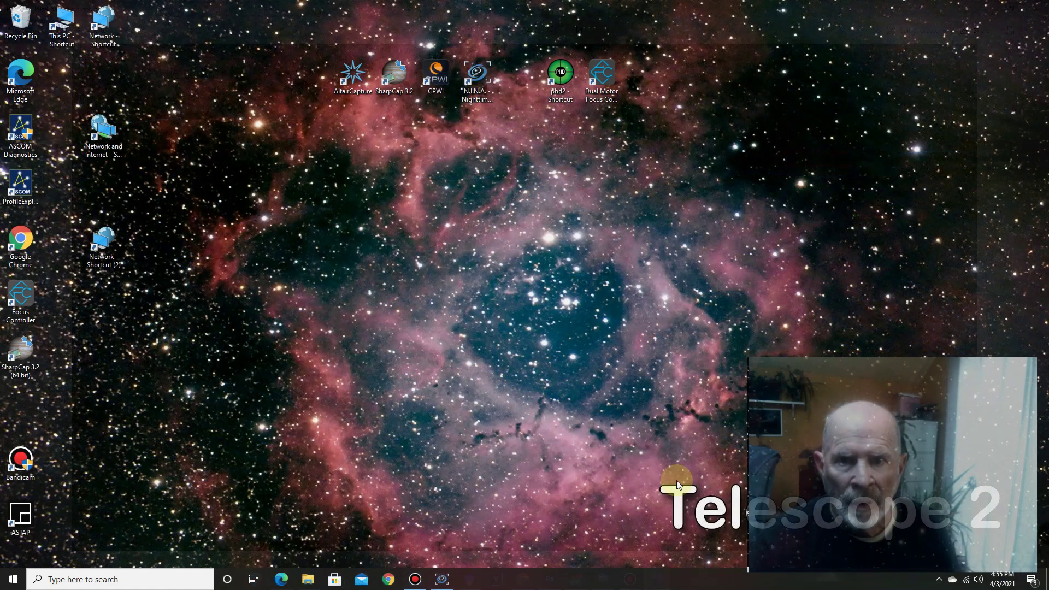
Bring N.I.N.A. back to the front and go to its Sky Atlas search page.
click(442, 579)
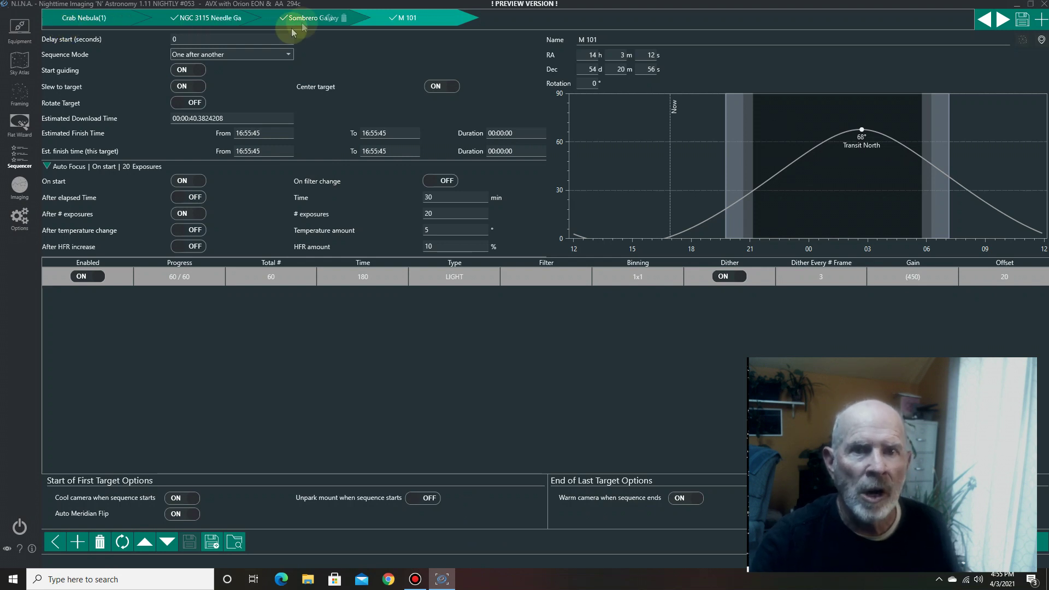
mouse_move(391, 24)
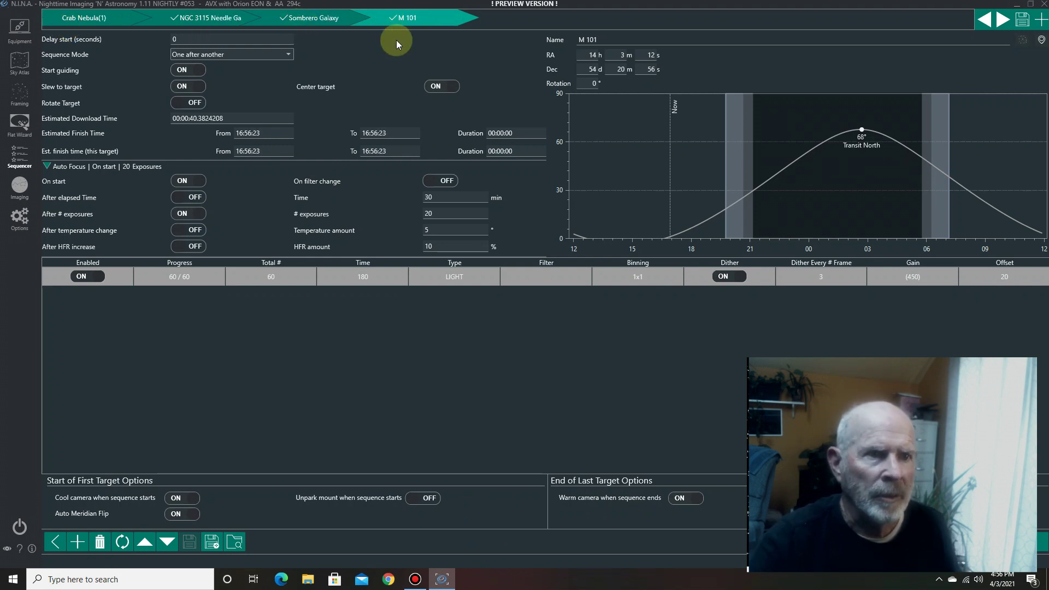
click(20, 61)
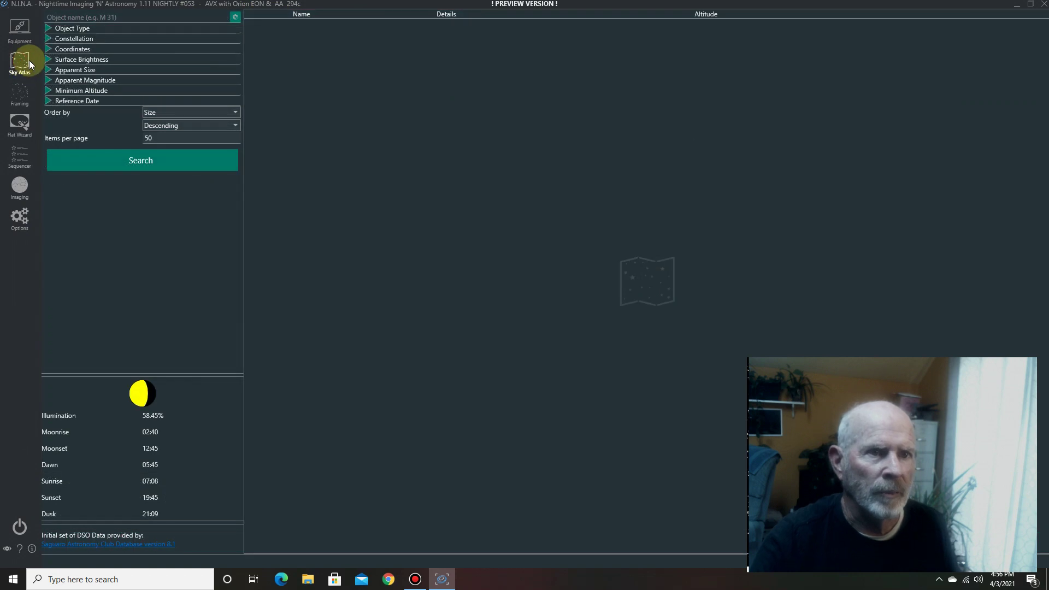
Search the Sky Atlas for M104 and send the Sombrero Galaxy result to framing.
click(125, 17)
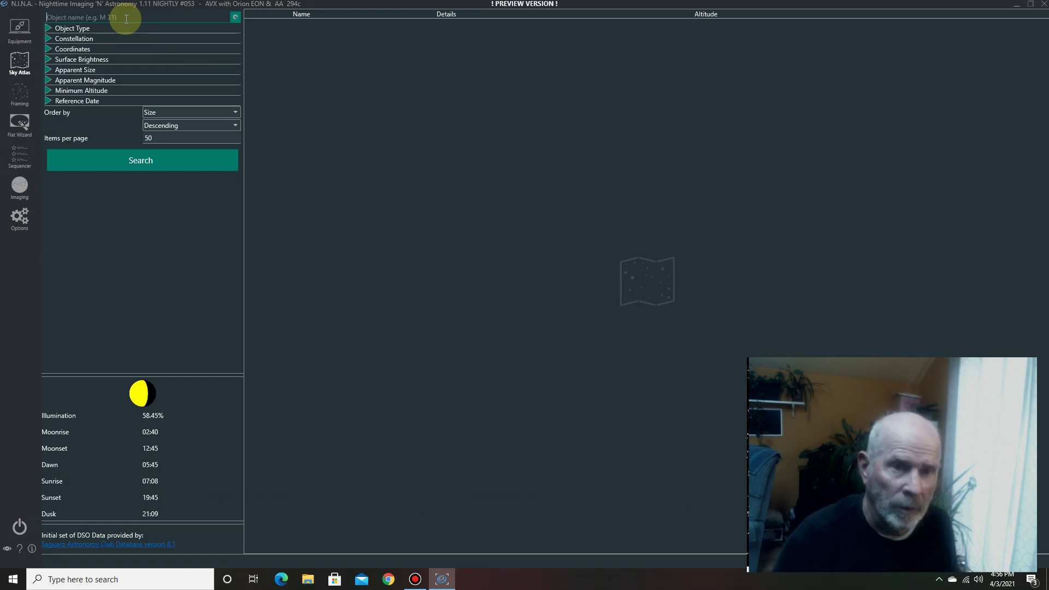
text(M104)
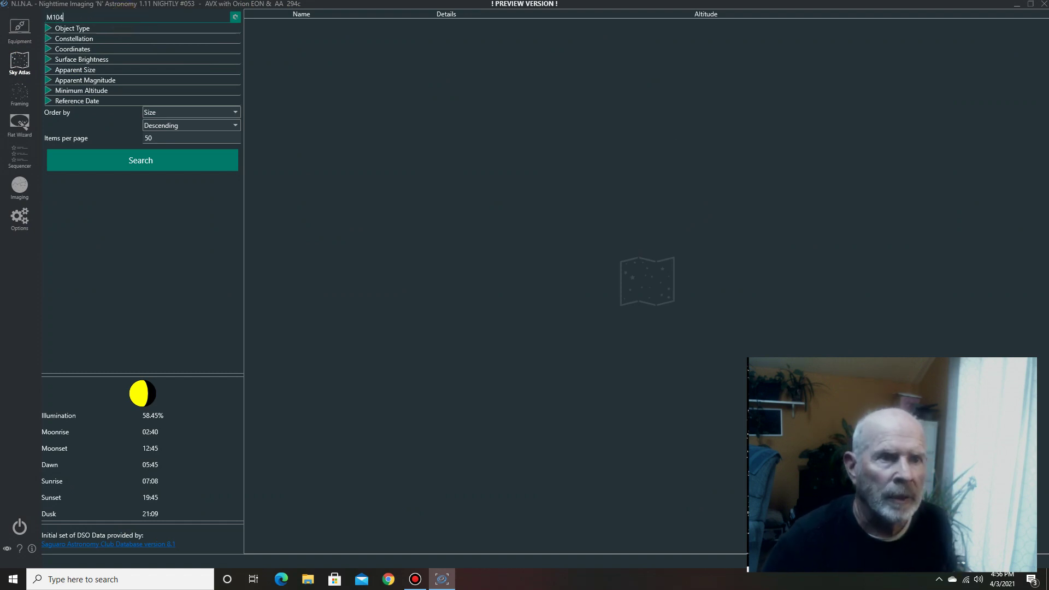
click(166, 160)
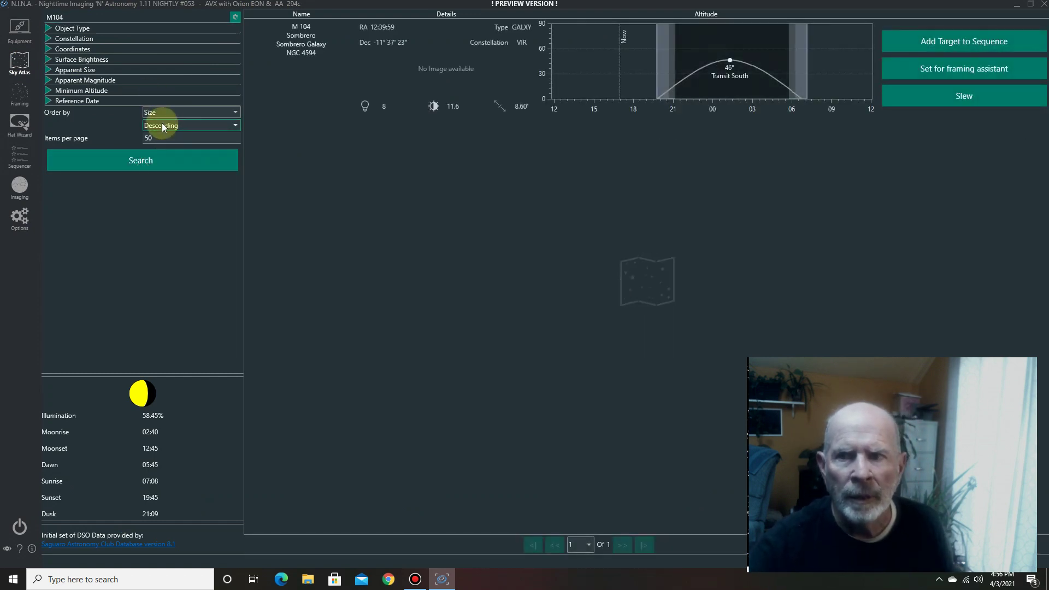
click(431, 84)
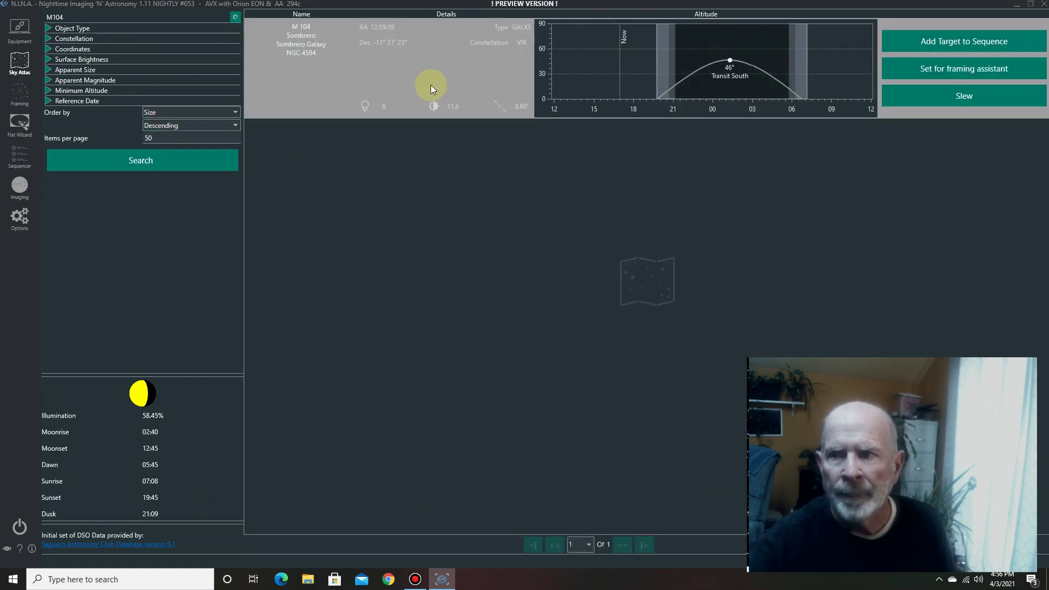
click(976, 67)
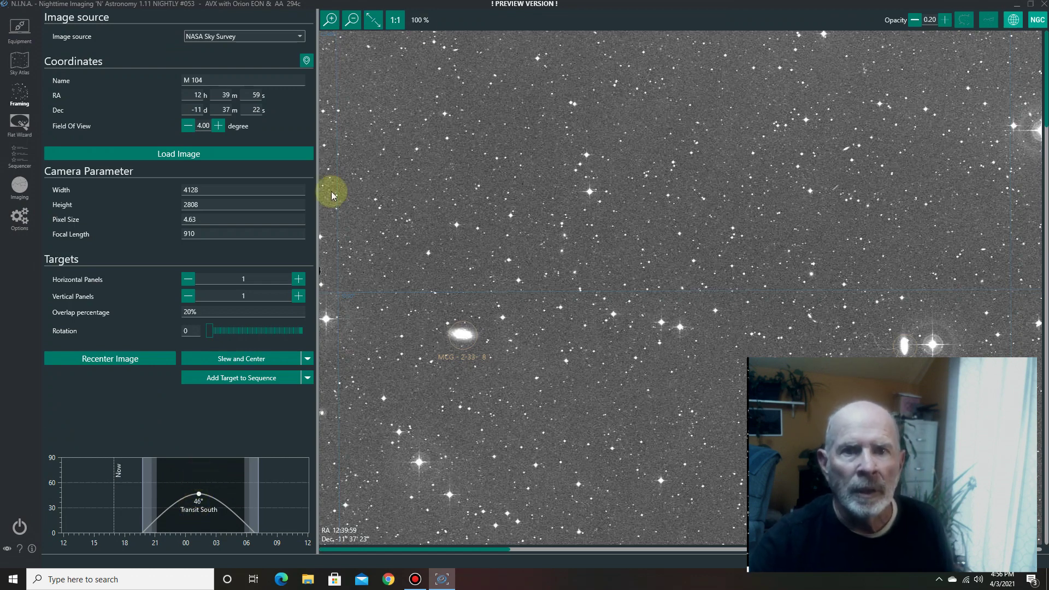
Fit the M 104 survey image to the window and add it as a Simple Sequence target.
click(375, 21)
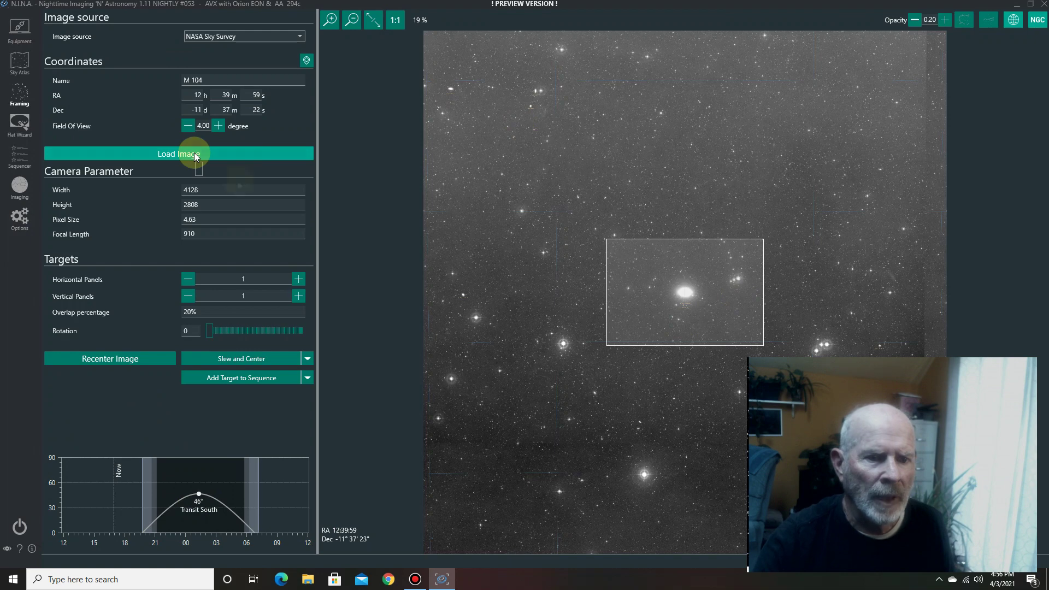
click(226, 381)
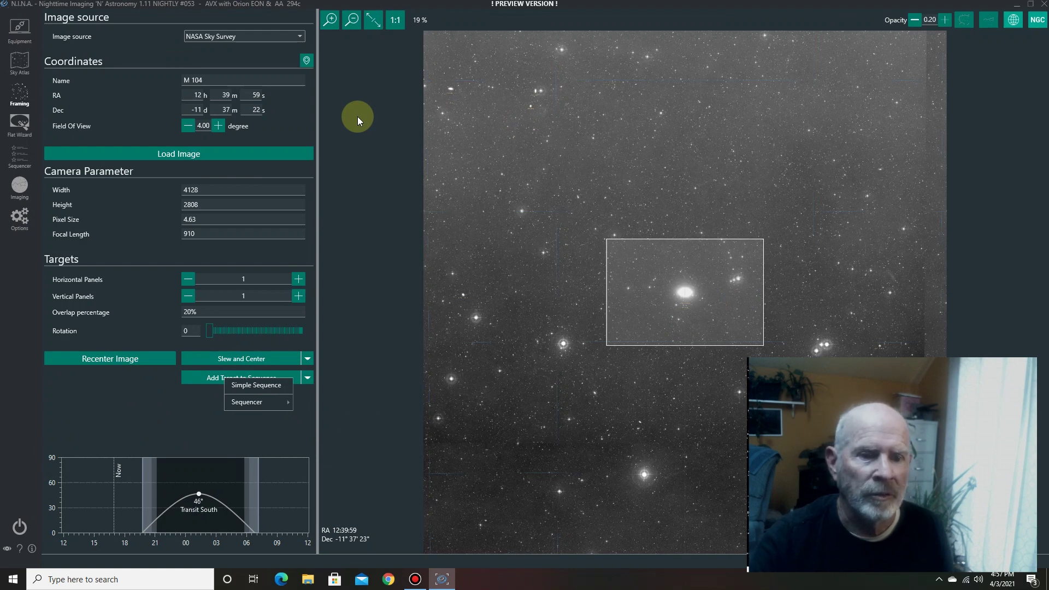
mouse_move(248, 405)
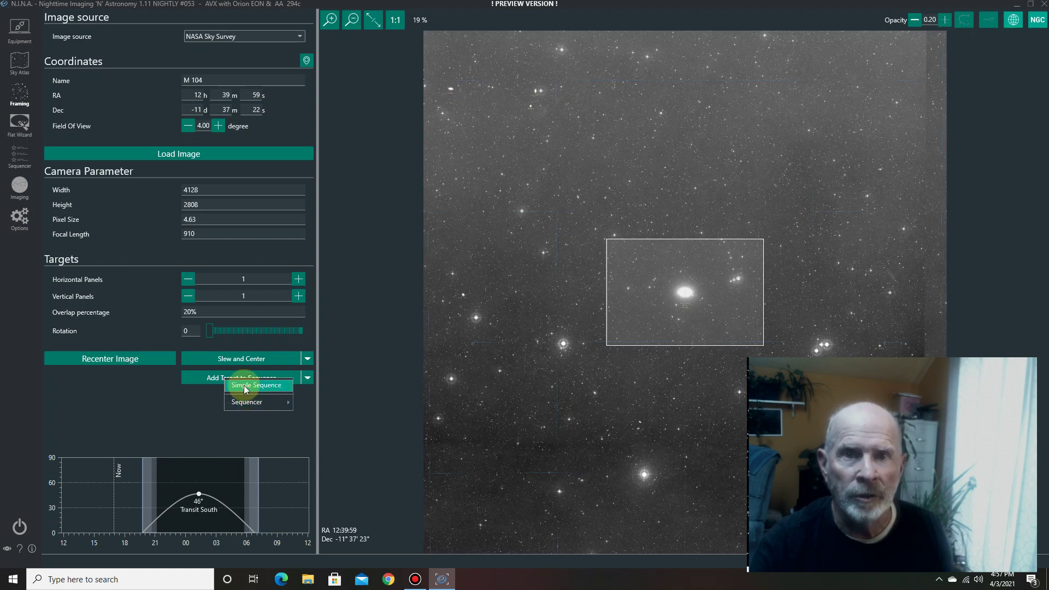
click(244, 386)
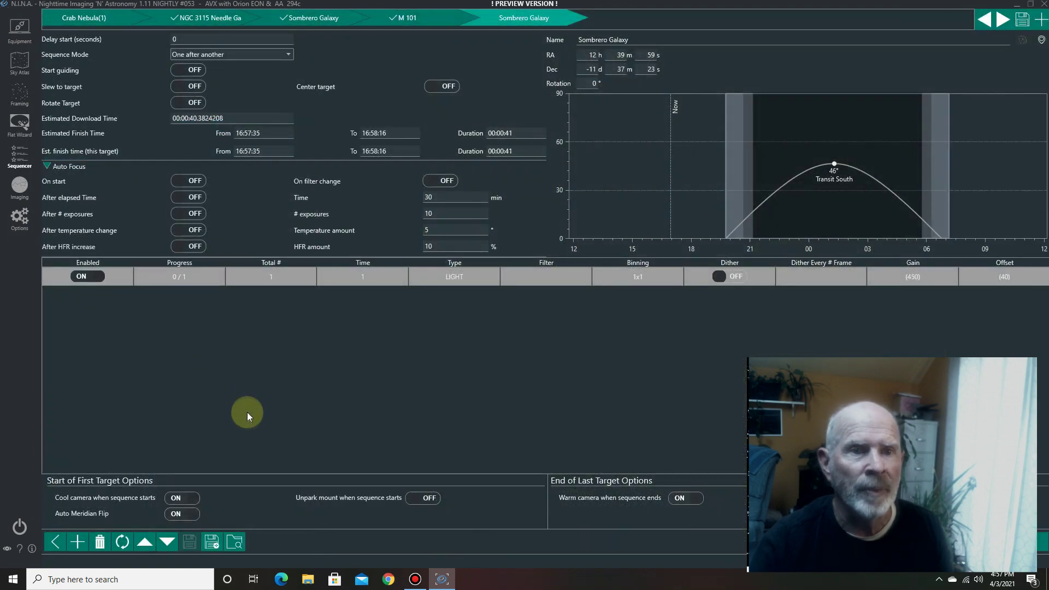
Enable guiding, slew, centering, start autofocus, and autofocus every 20 exposures.
click(187, 70)
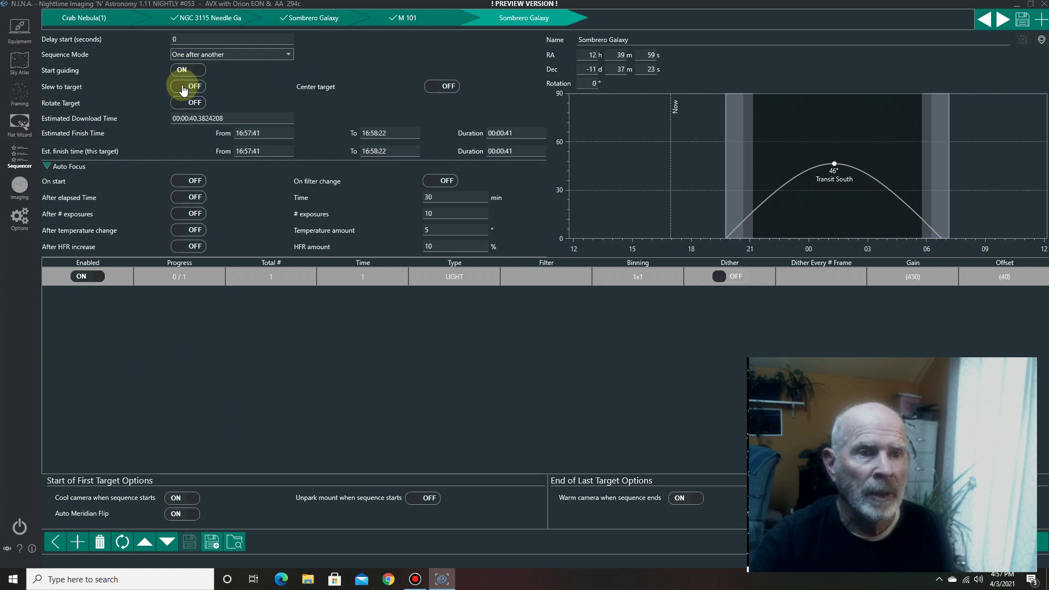
click(185, 87)
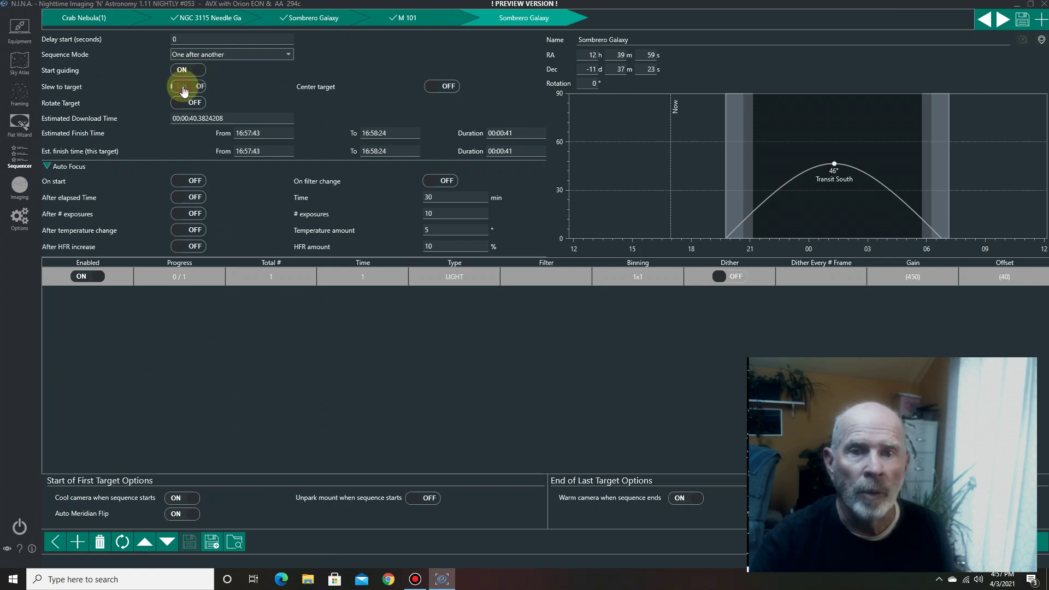
click(443, 91)
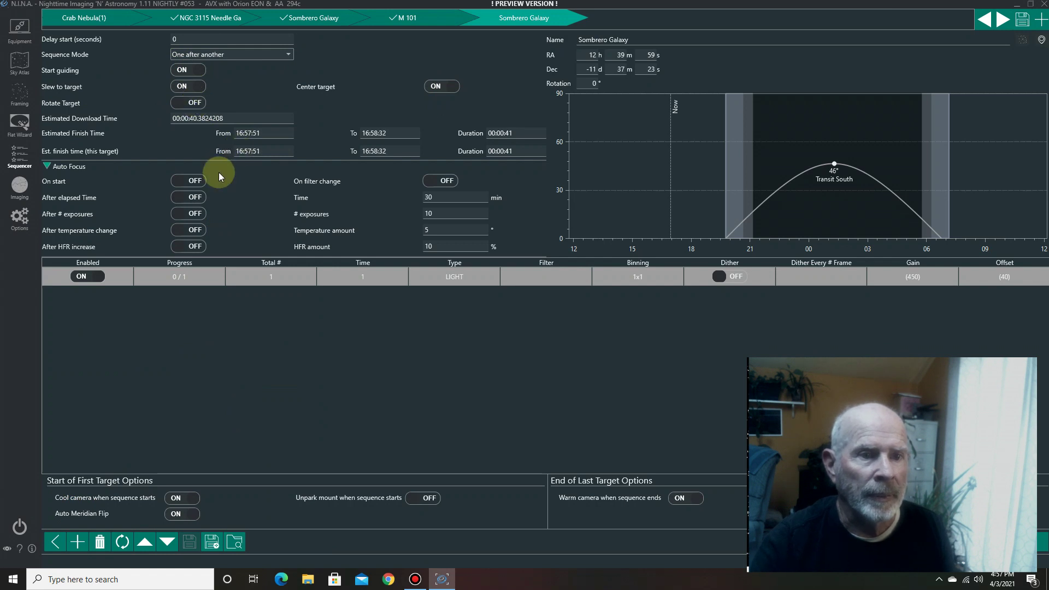
click(186, 180)
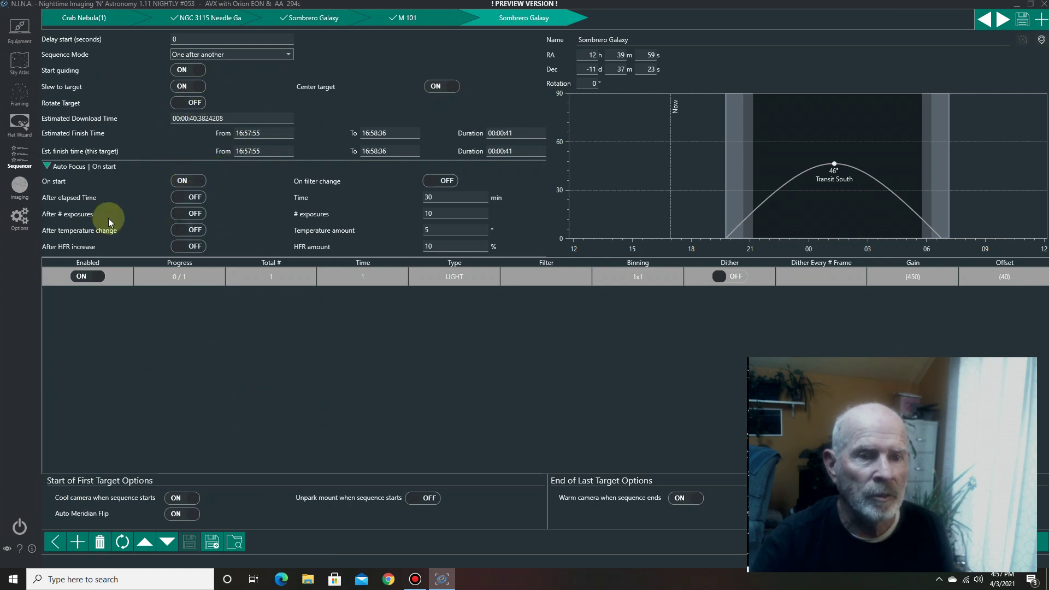
click(185, 214)
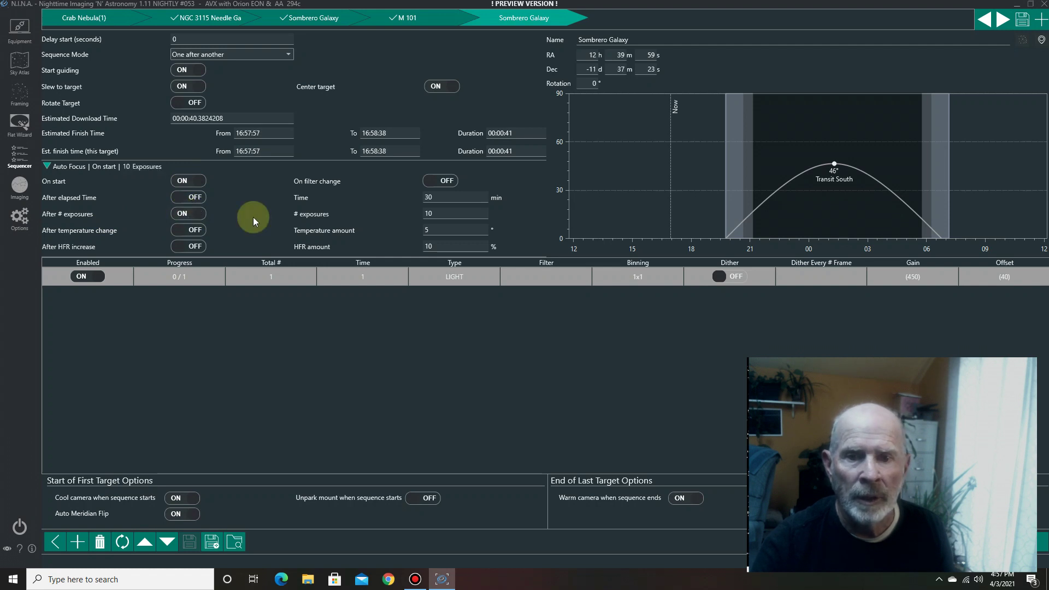
click(437, 214)
drag(437, 213, 422, 216)
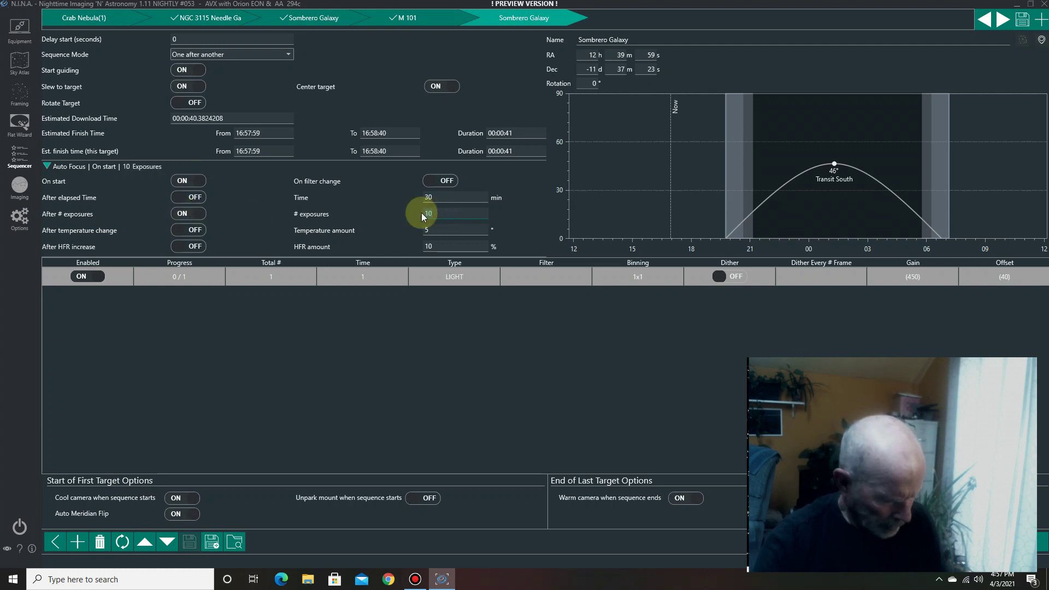
text(2)
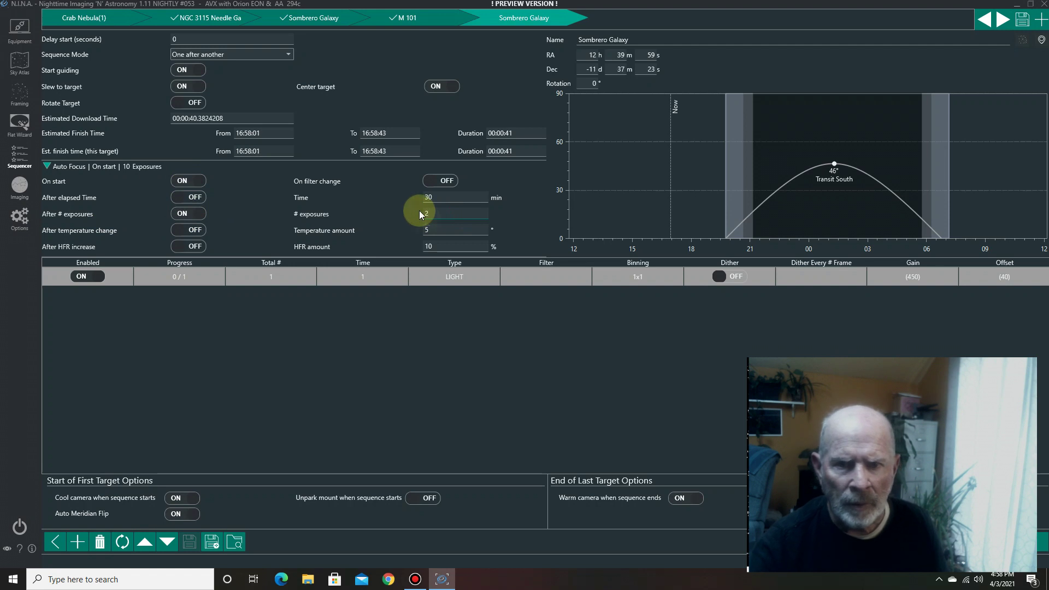
text(0)
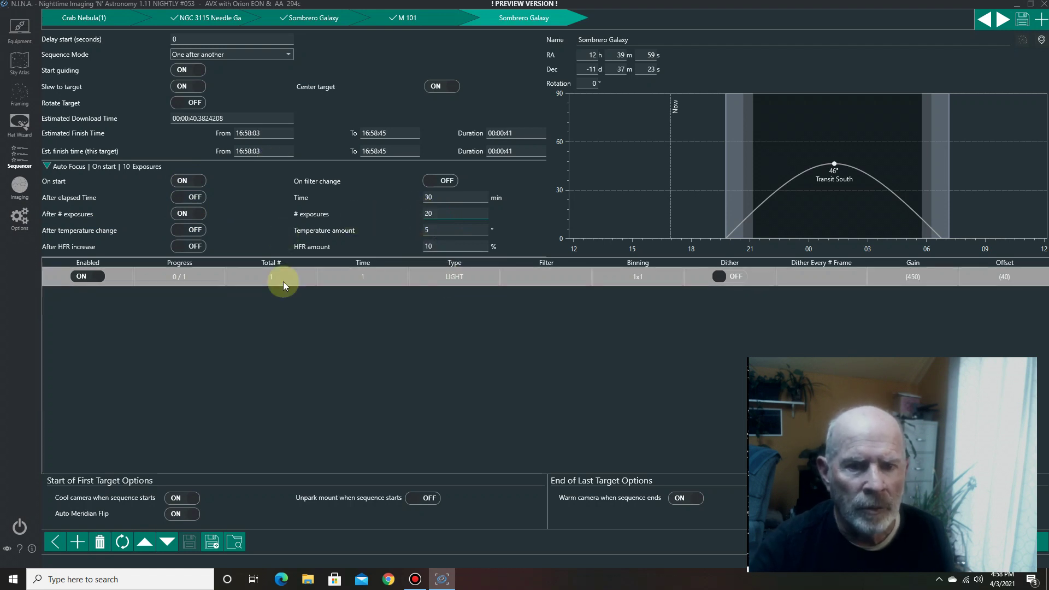
Set the light row to 60 exposures of 180 seconds.
click(350, 276)
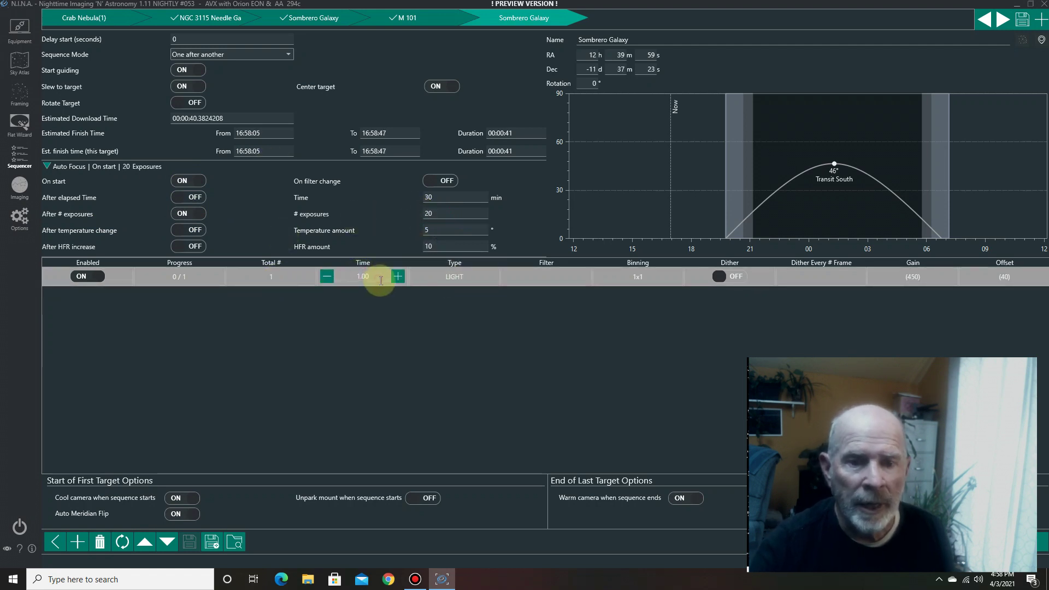
double_click(353, 276)
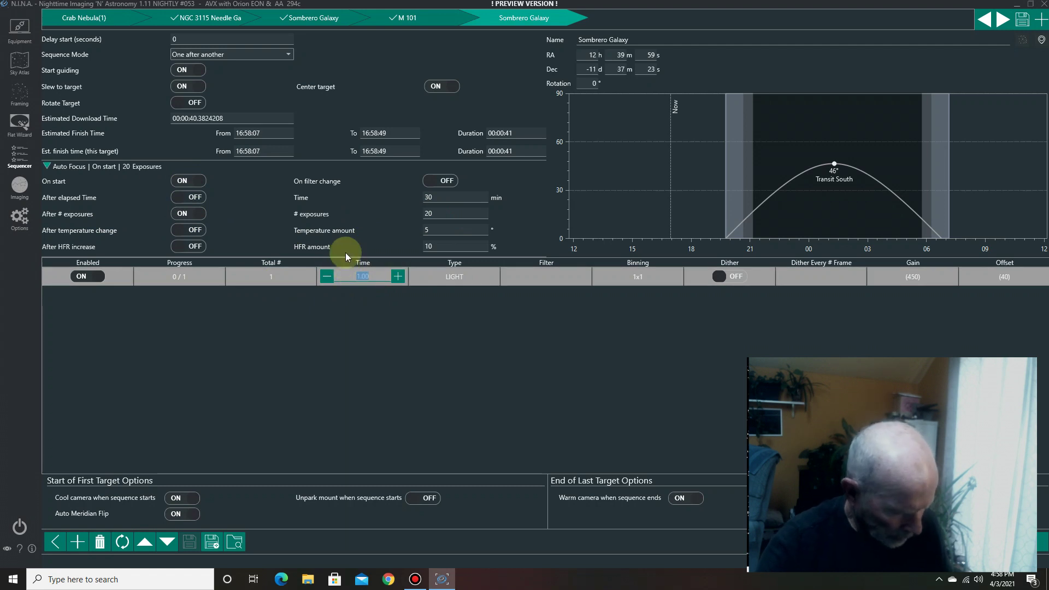
text(1)
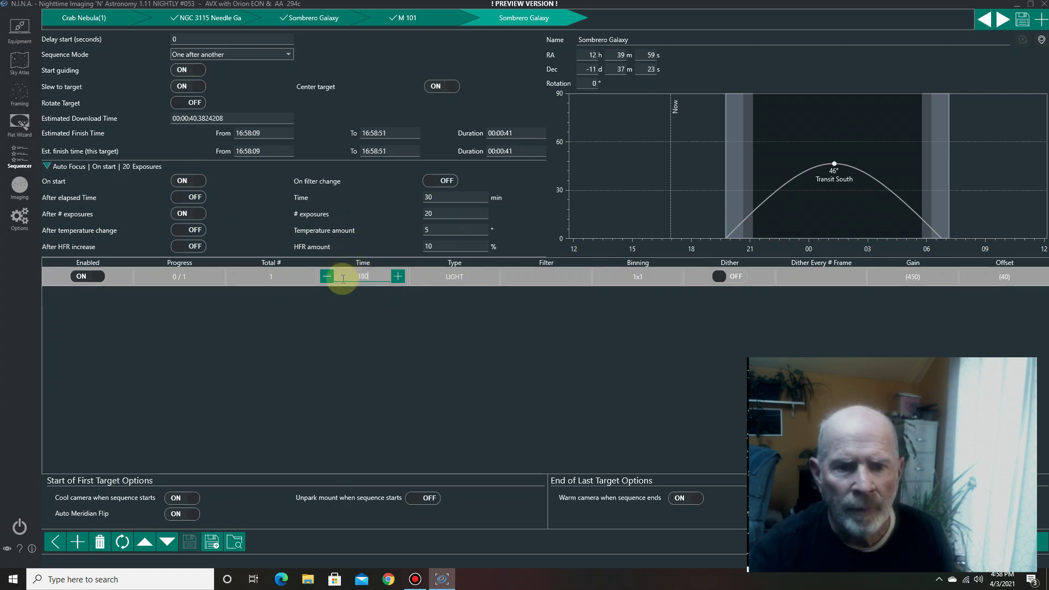
text(80)
click(271, 276)
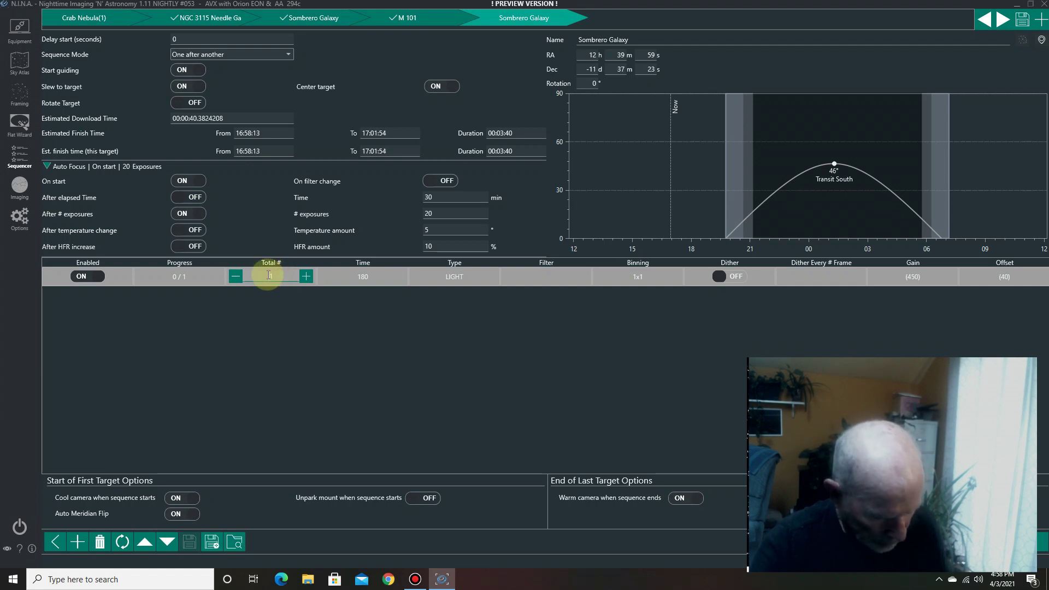
text(60)
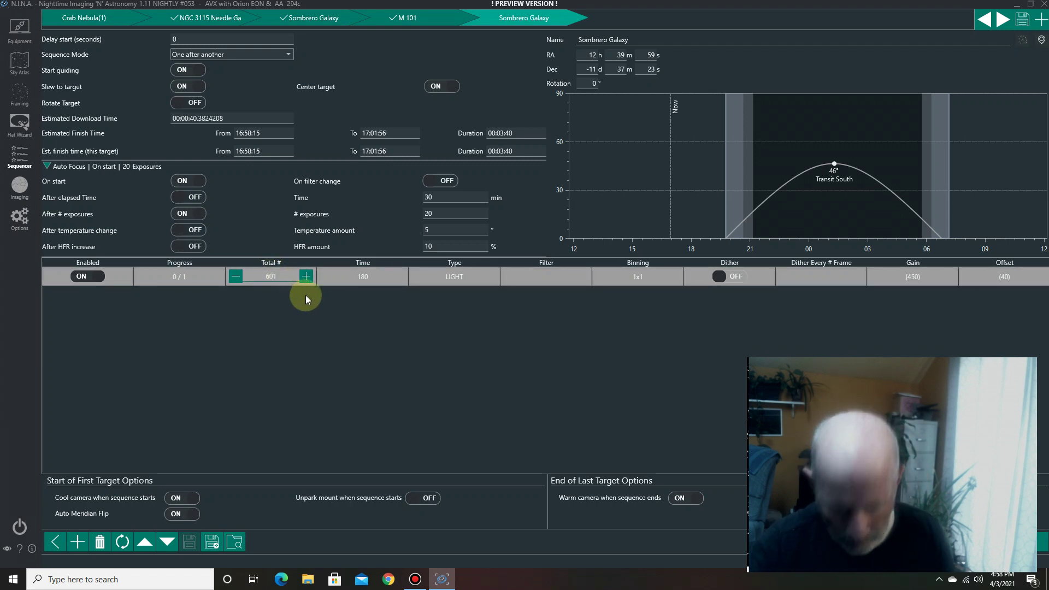
key(Delete)
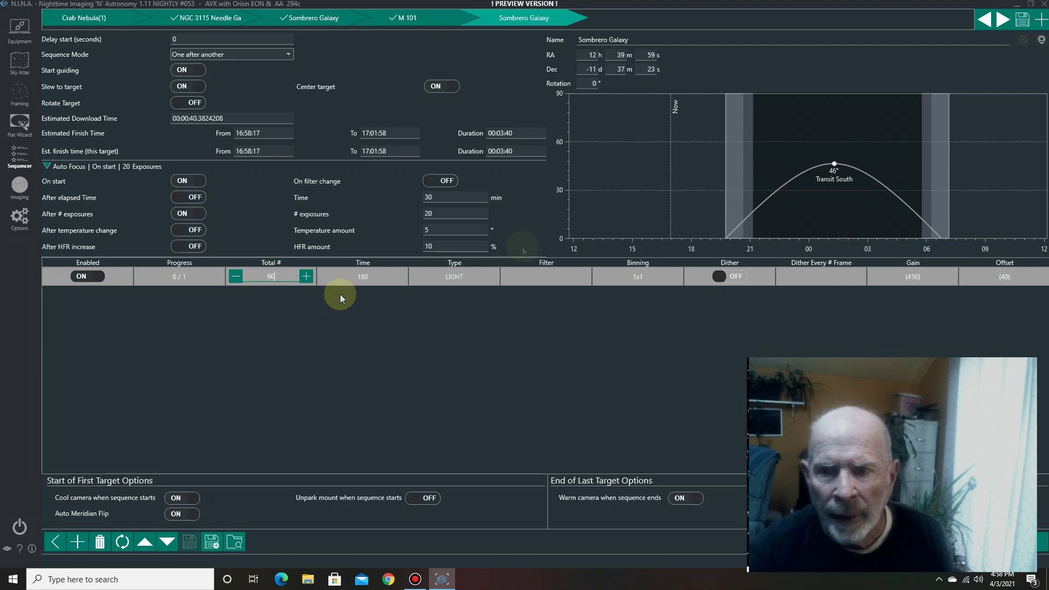
Turn dithering on every 3 frames and set the camera offset to 20.
click(720, 276)
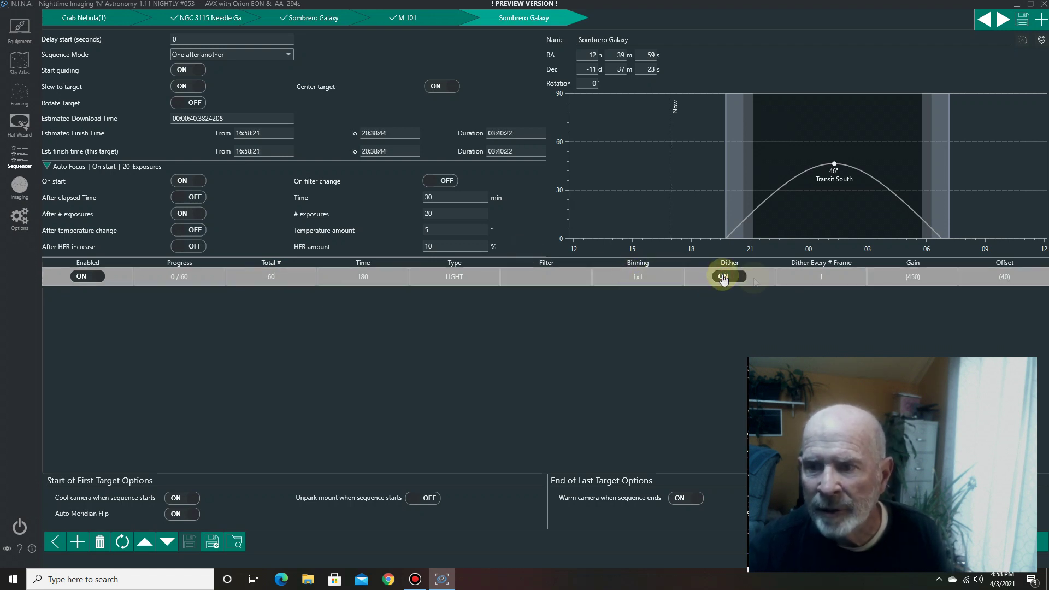
click(821, 277)
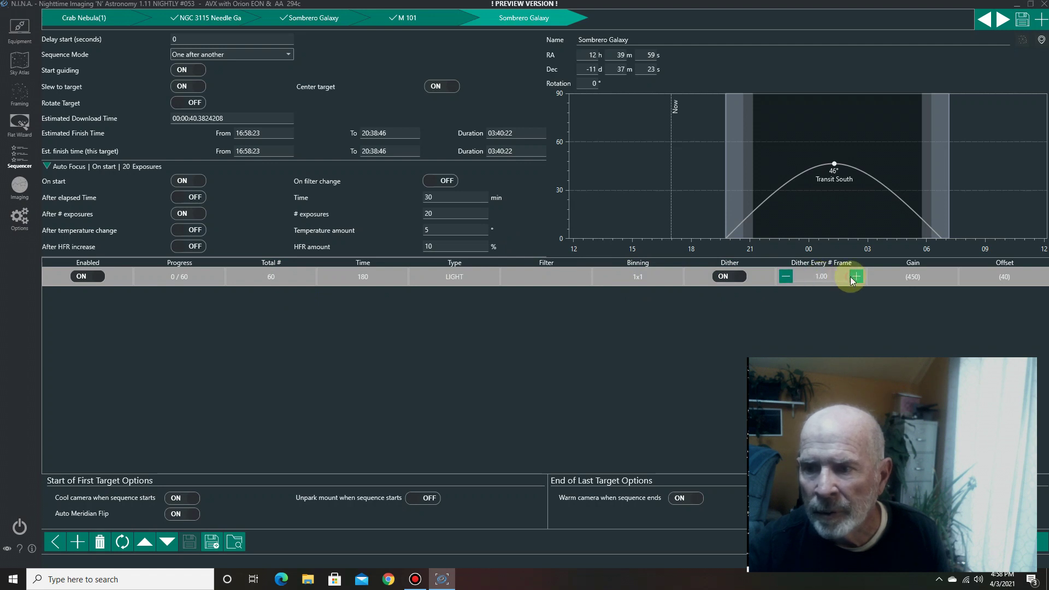
click(851, 277)
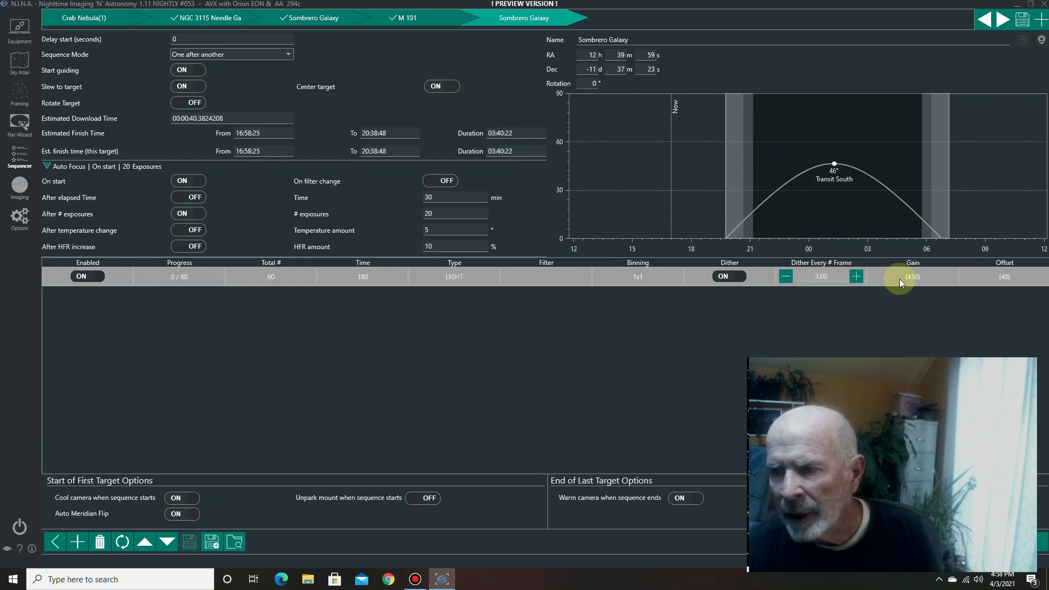
click(1010, 278)
click(1035, 280)
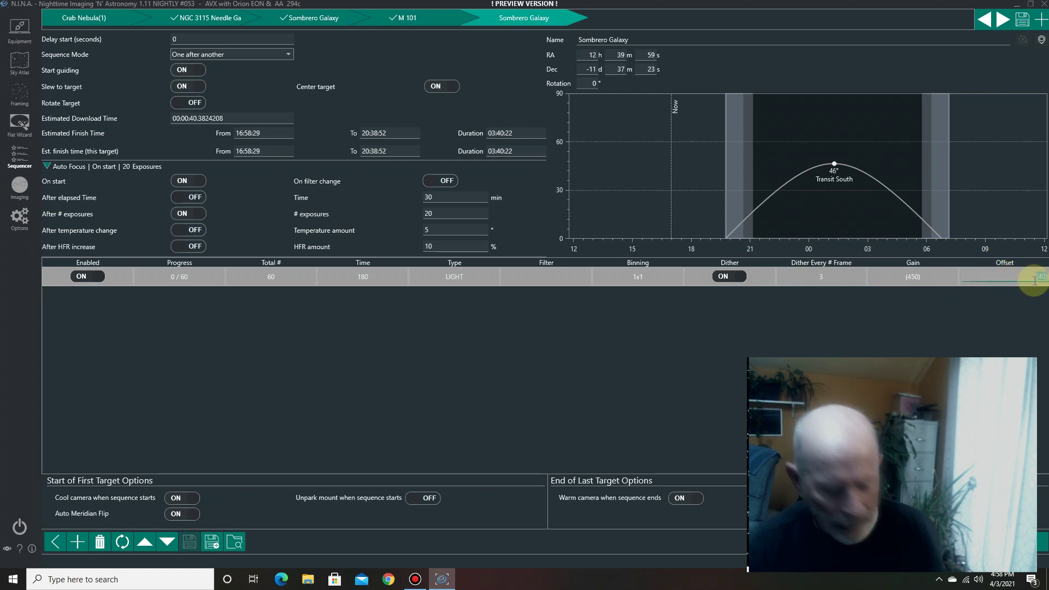
text(20)
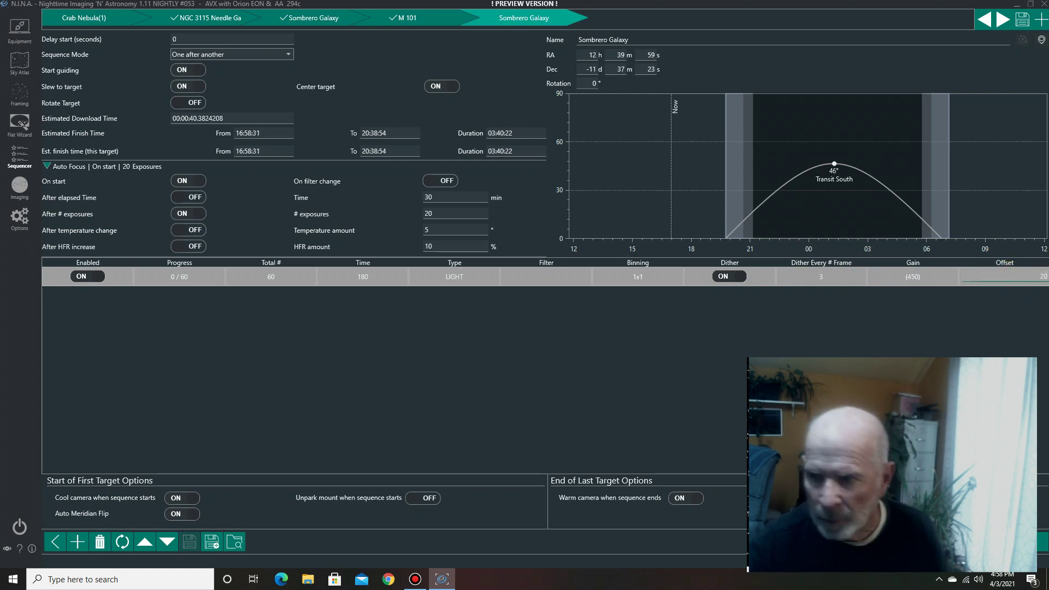
click(1008, 307)
click(913, 361)
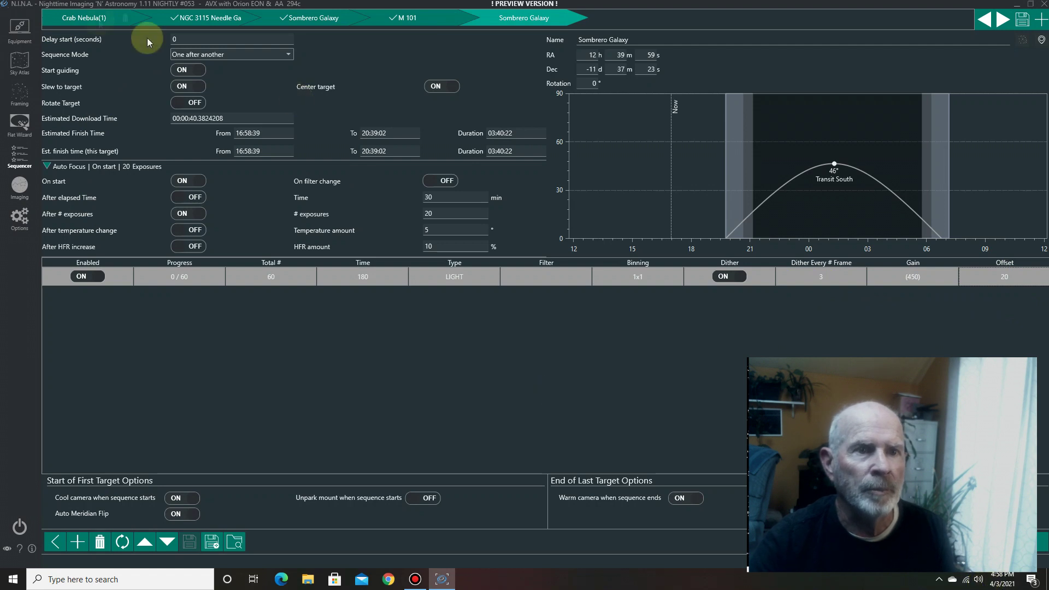
Shift the Sombrero Galaxy tab left of NGC 3115 and delete the trailing duplicate tab.
mouse_move(99, 24)
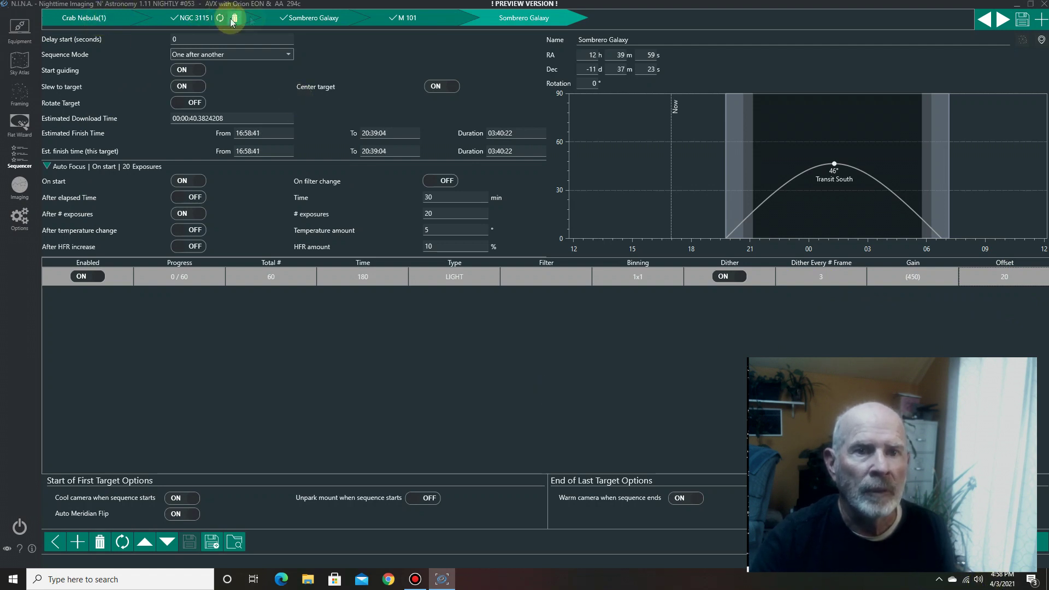
mouse_move(288, 16)
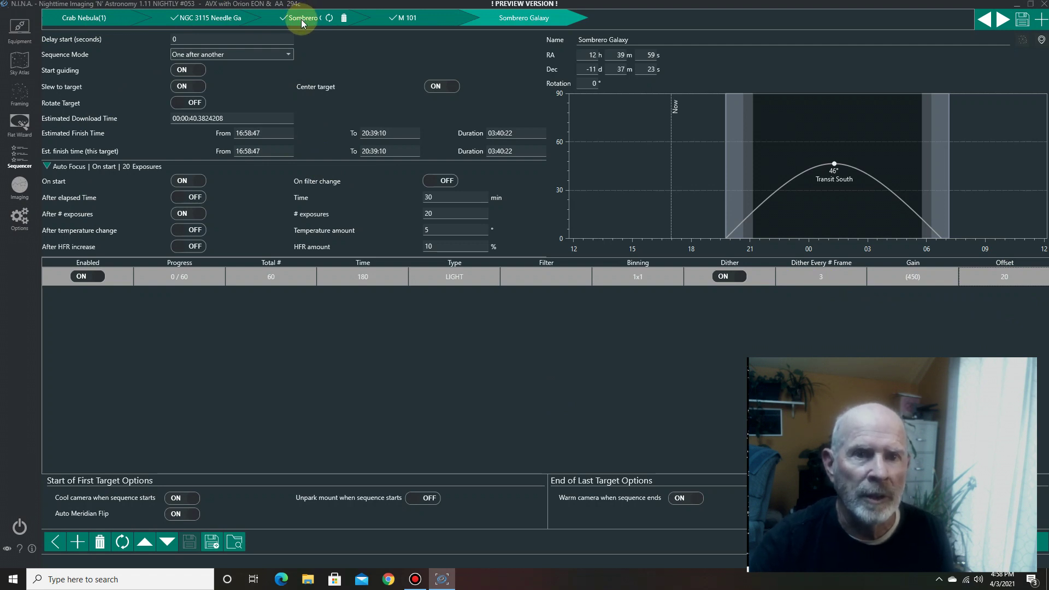
click(302, 21)
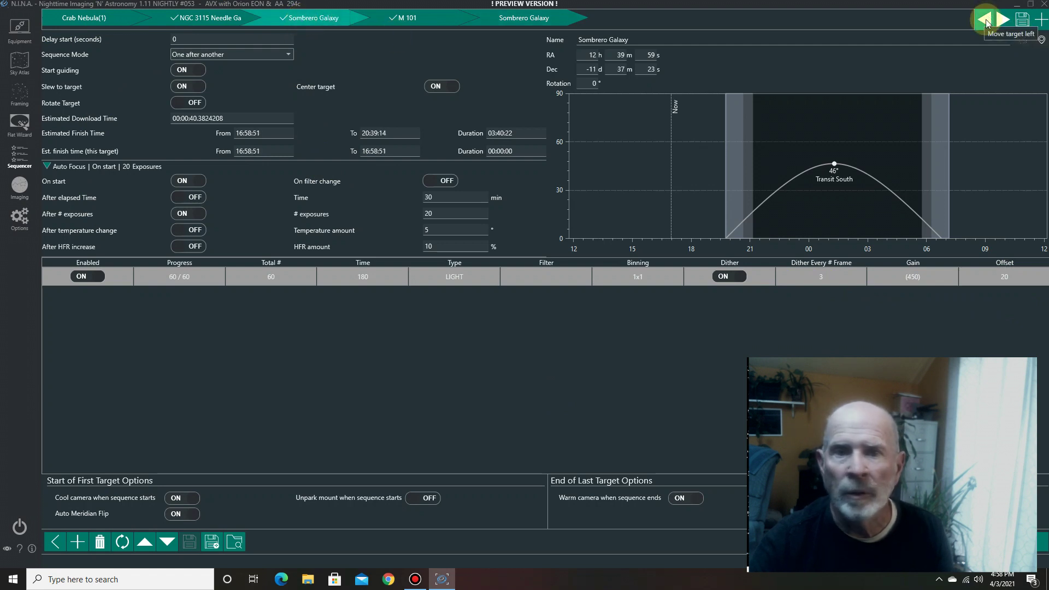
click(986, 23)
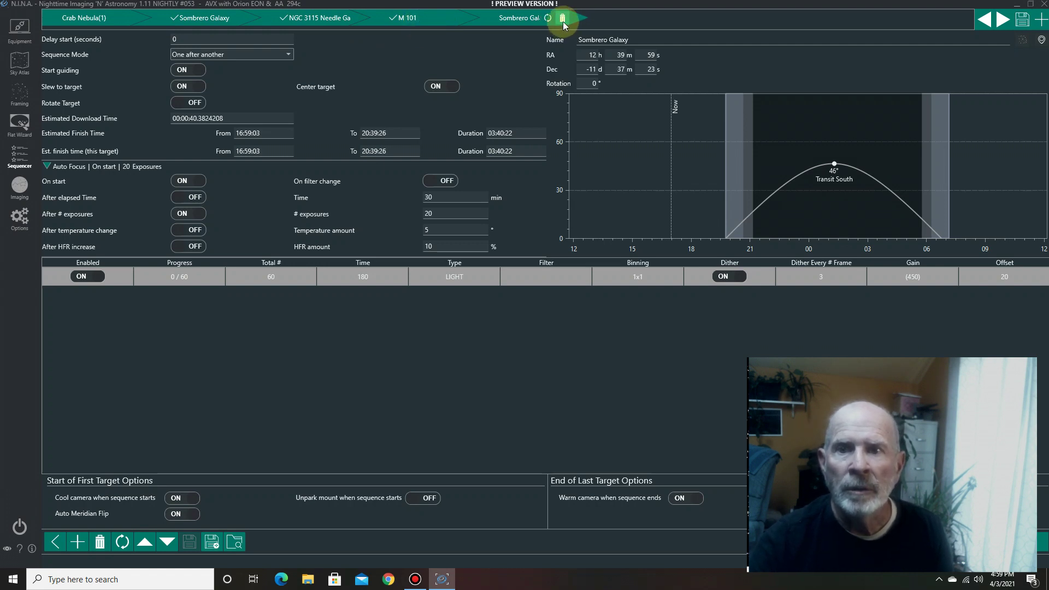
click(563, 18)
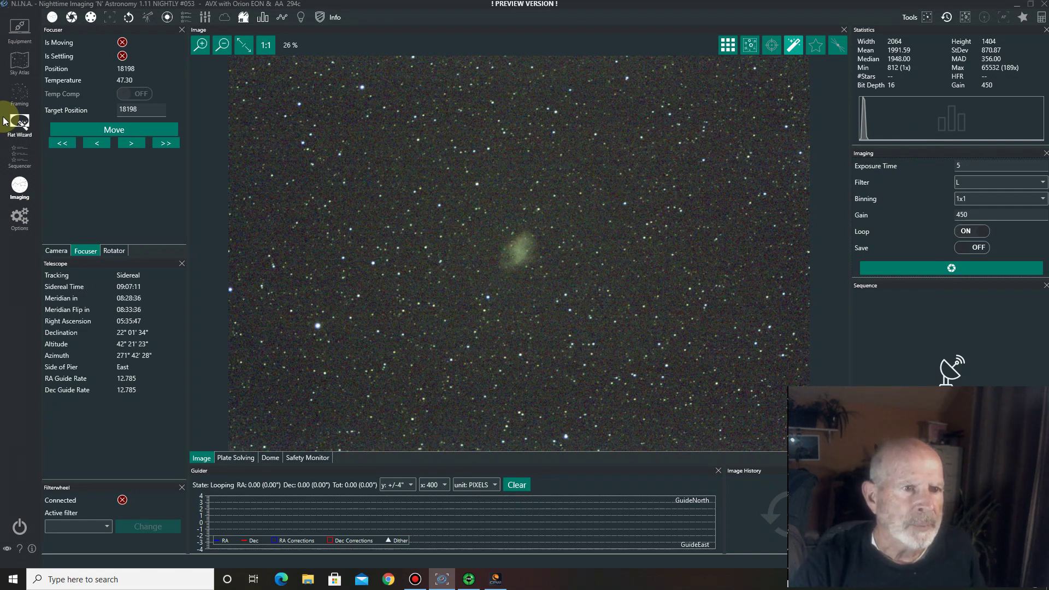
Add a blank target on the simple sequence page, then go to the Sky Atlas.
click(20, 156)
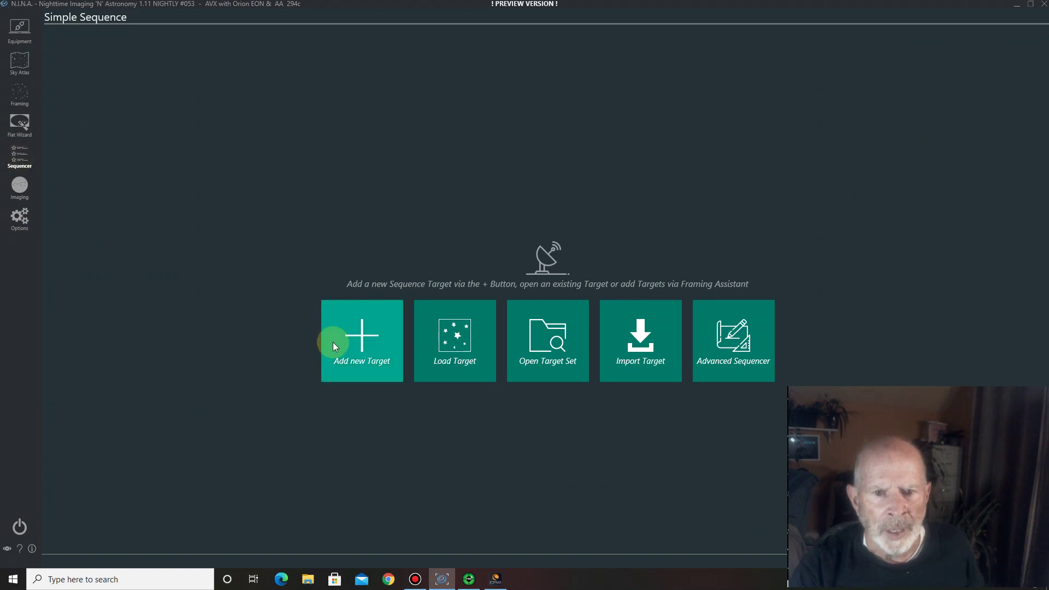
click(369, 335)
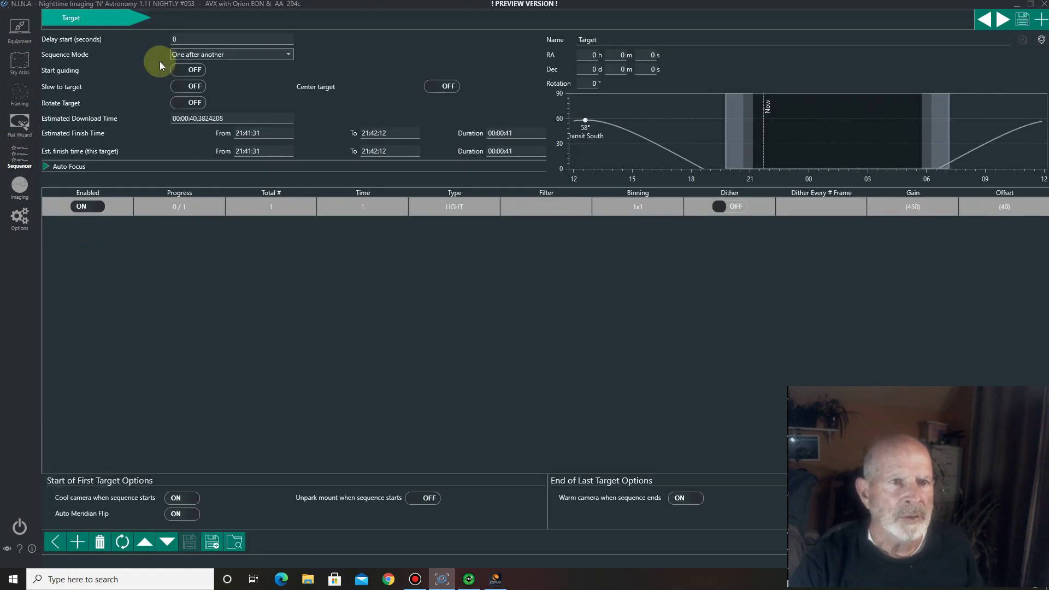
click(25, 71)
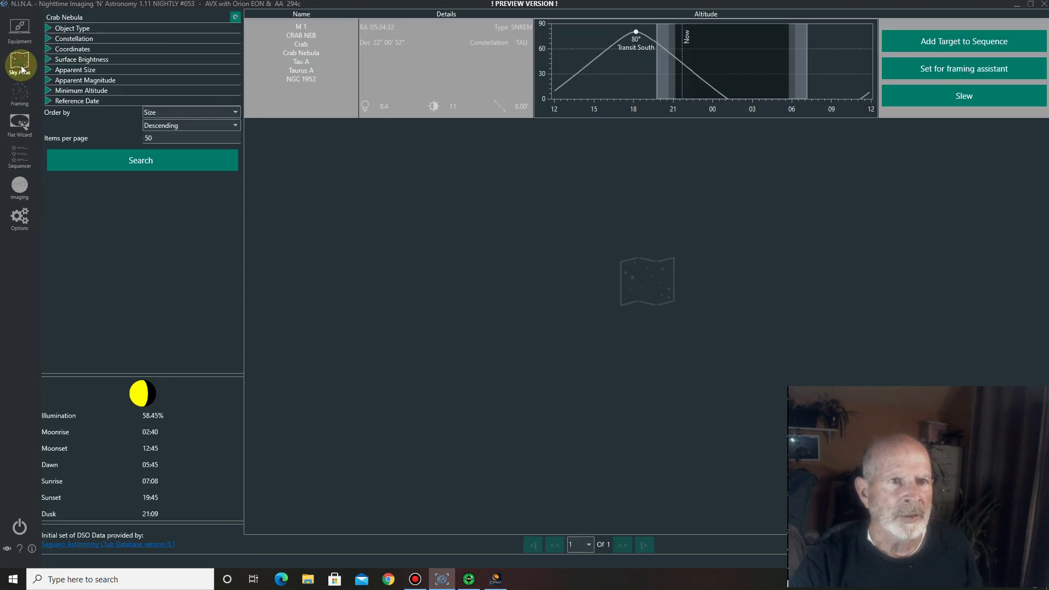
Replace the Crab Nebula search with M51, send it to framing, and add it to the sequence.
click(85, 17)
drag(85, 17, 33, 22)
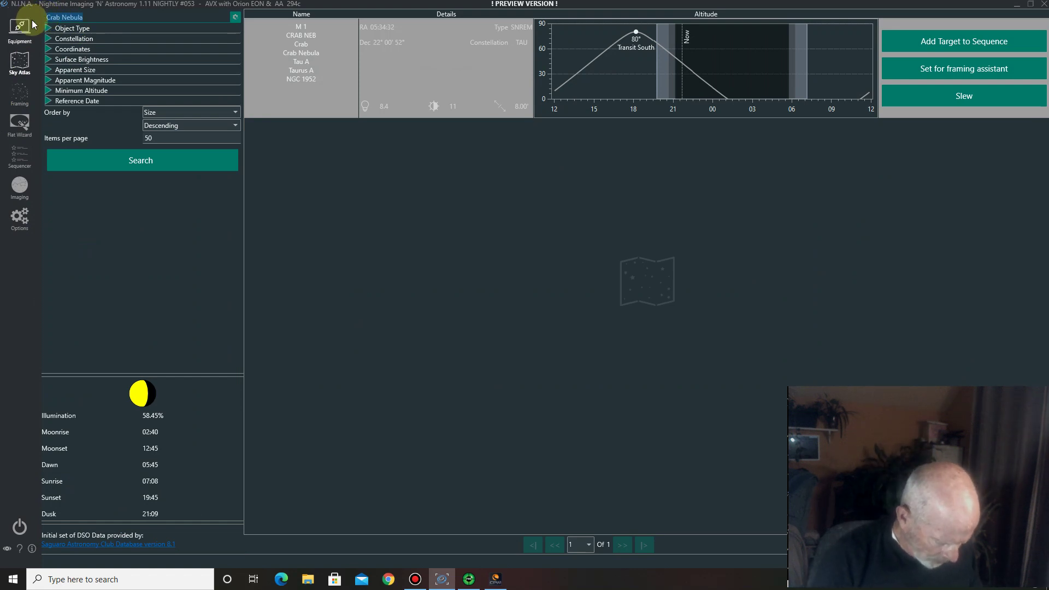
text(M51)
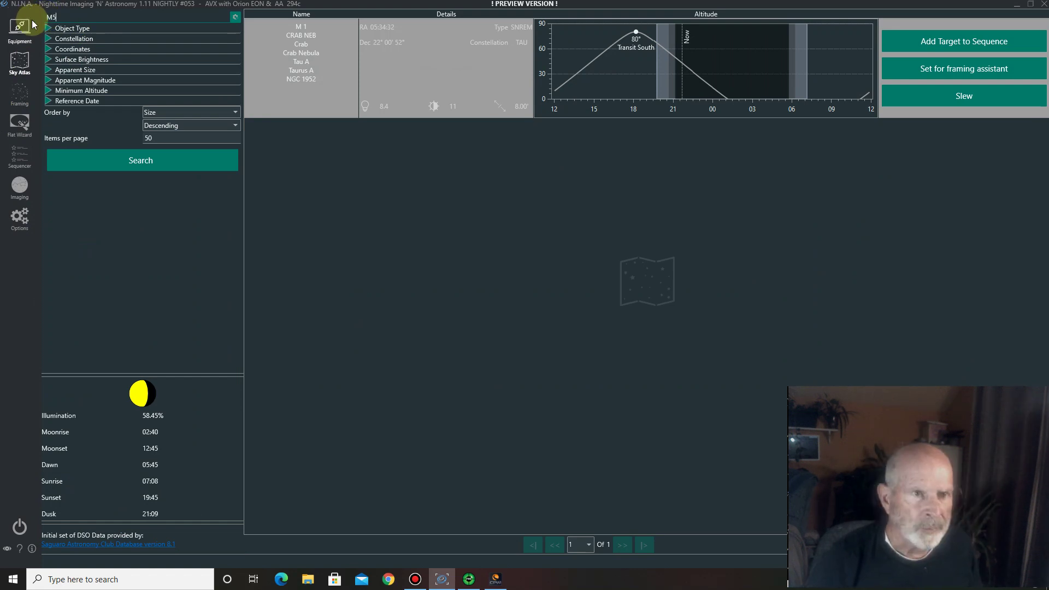
click(147, 160)
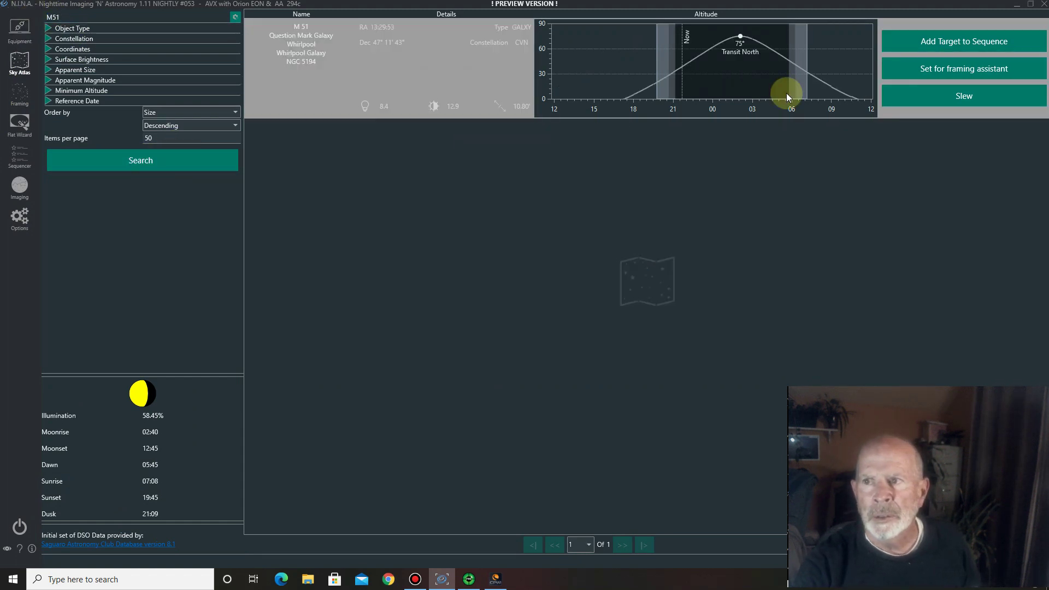
click(918, 69)
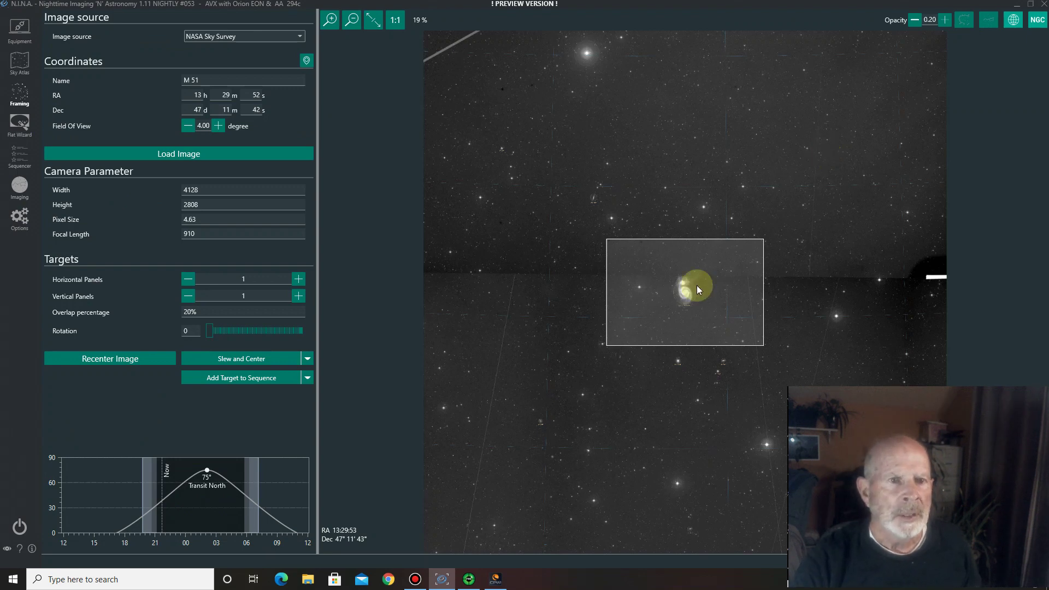
click(241, 378)
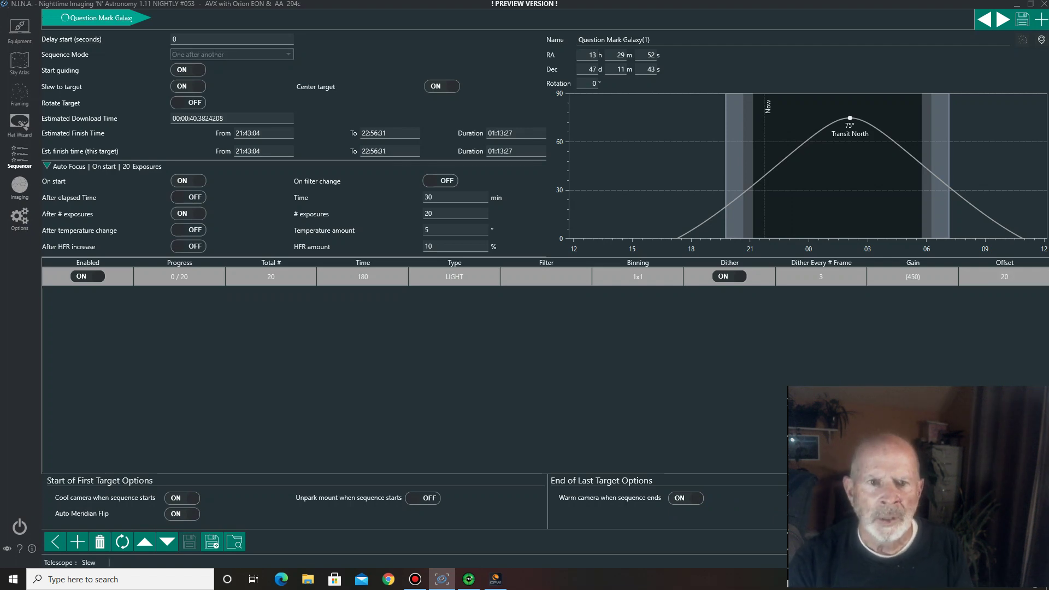
Switch to the Imaging view and briefly check the mount's slew in CPWI.
click(19, 188)
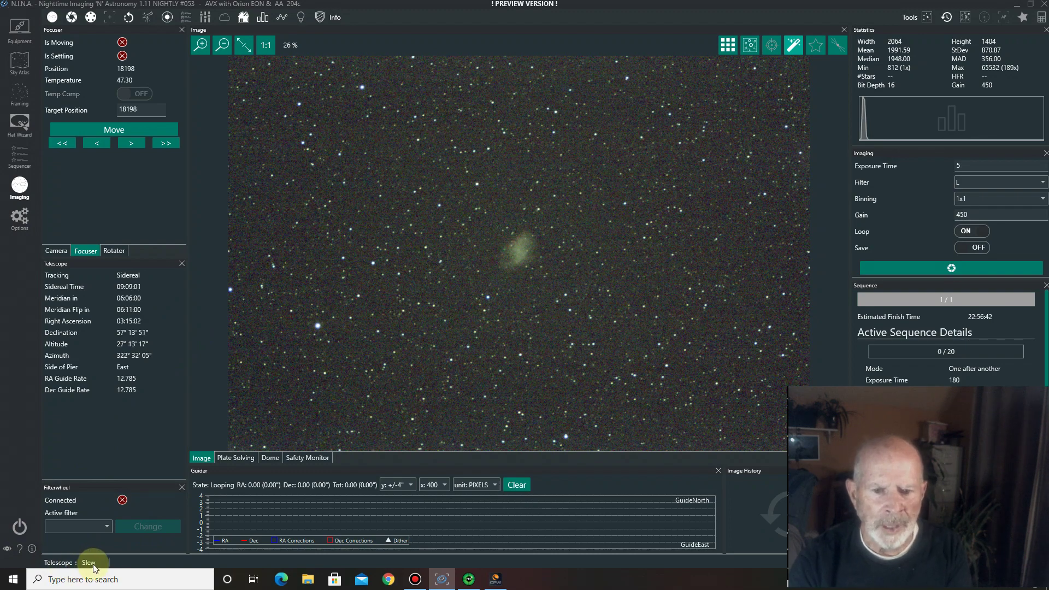
click(496, 580)
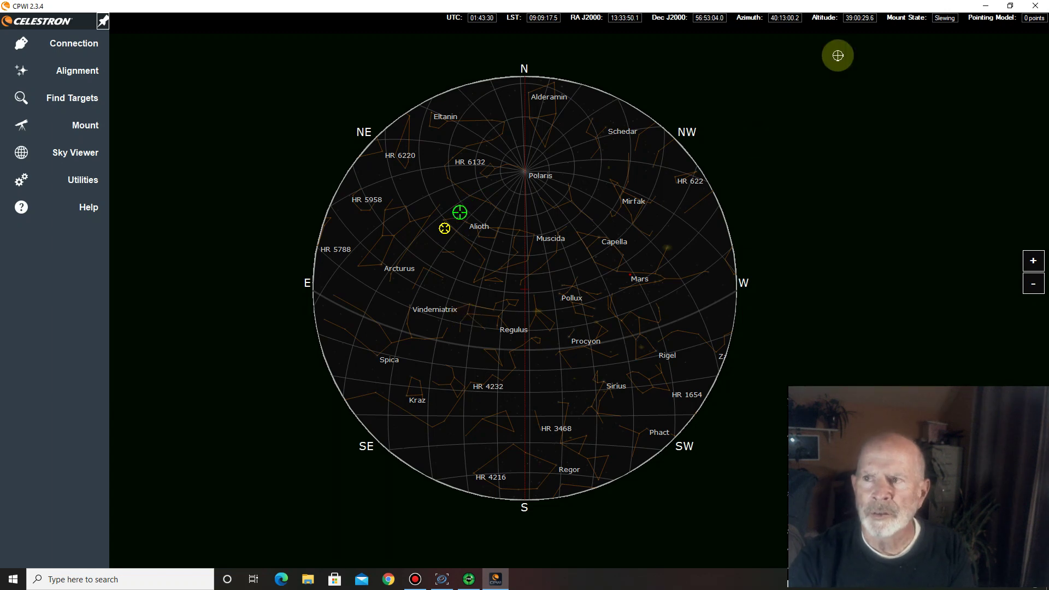
click(986, 9)
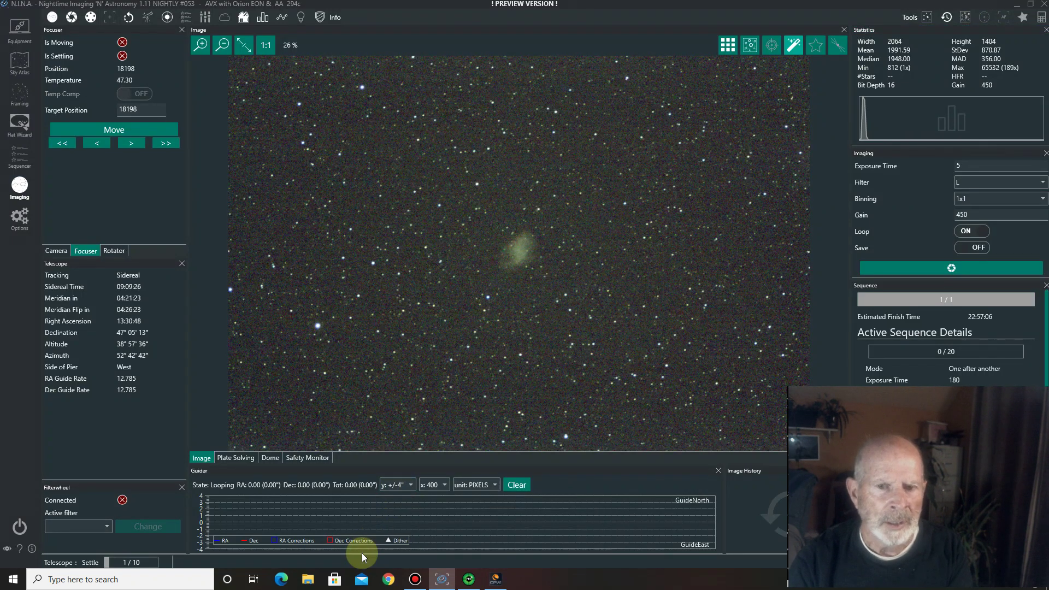
Let the sequence plate-solve the Whirlpool field and sync the mount.
click(127, 501)
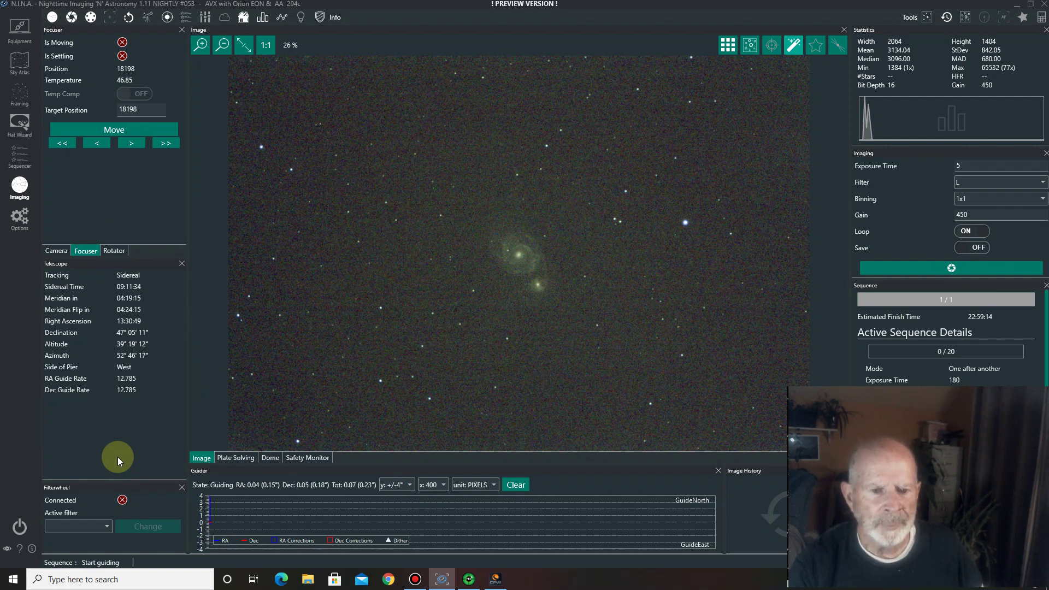
Bring up PHD2 from the taskbar to check guiding.
click(469, 579)
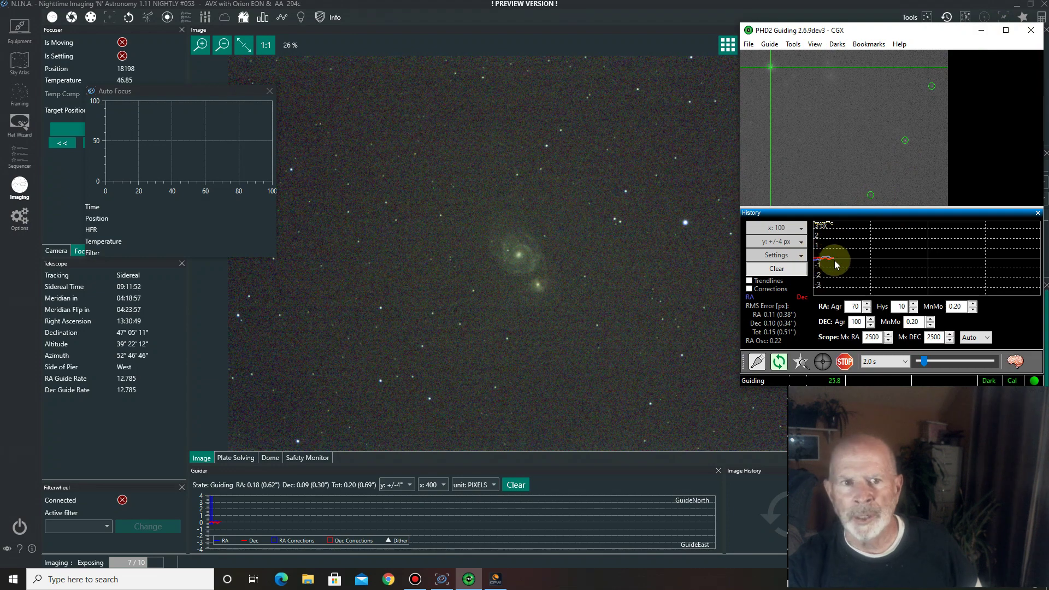
Minimize PHD2 to return to N.I.N.A.'s imaging view.
click(981, 30)
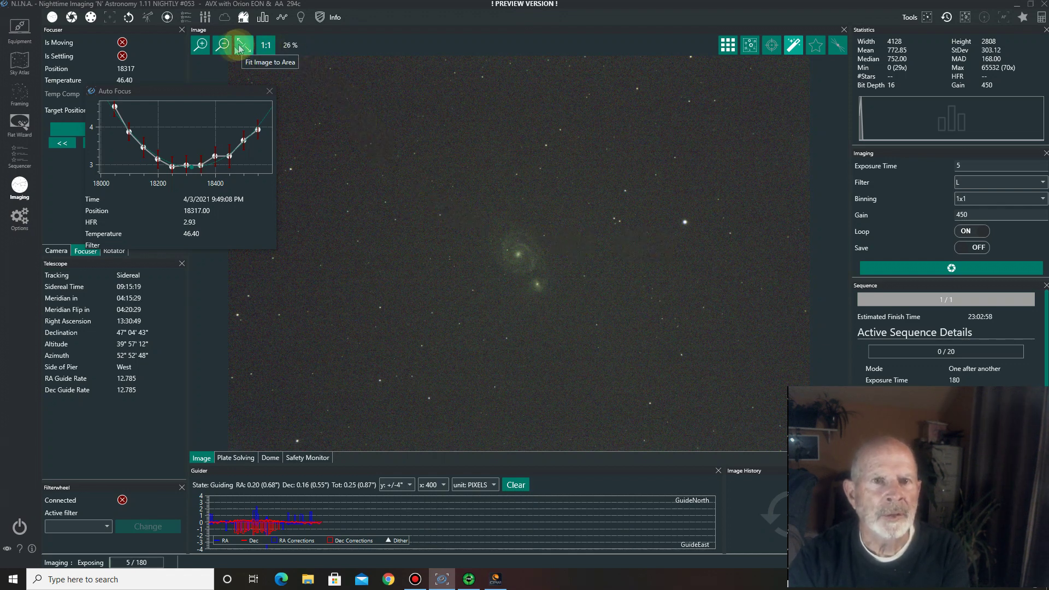
click(266, 46)
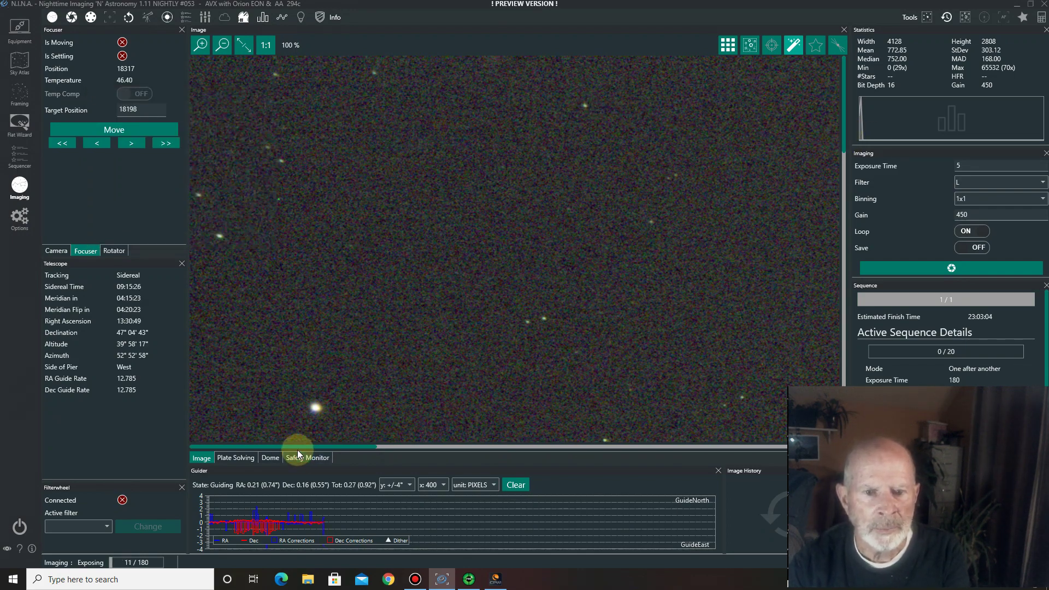
drag(299, 445, 539, 453)
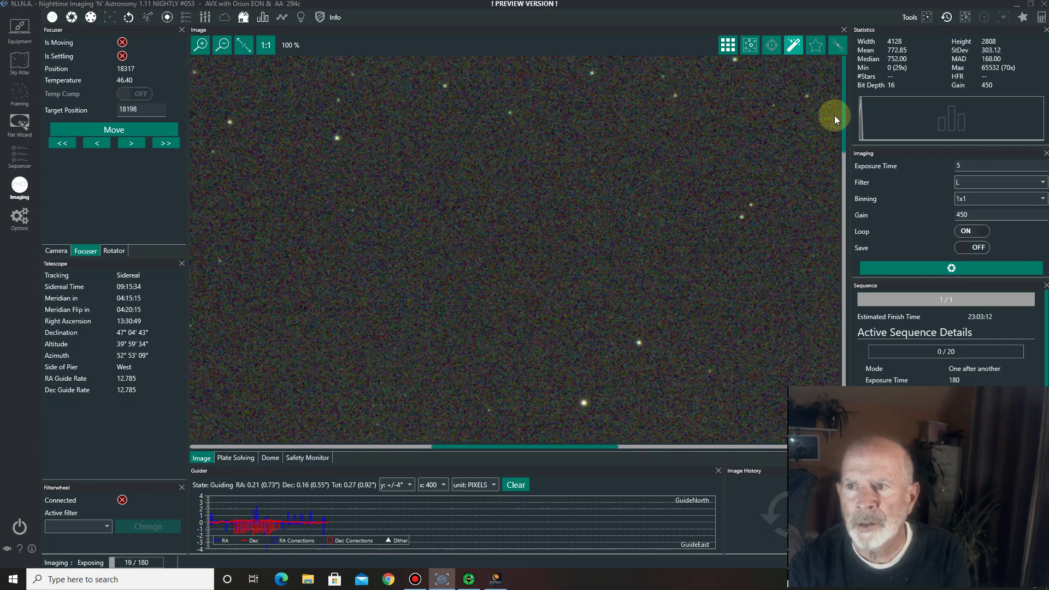
drag(844, 146, 831, 290)
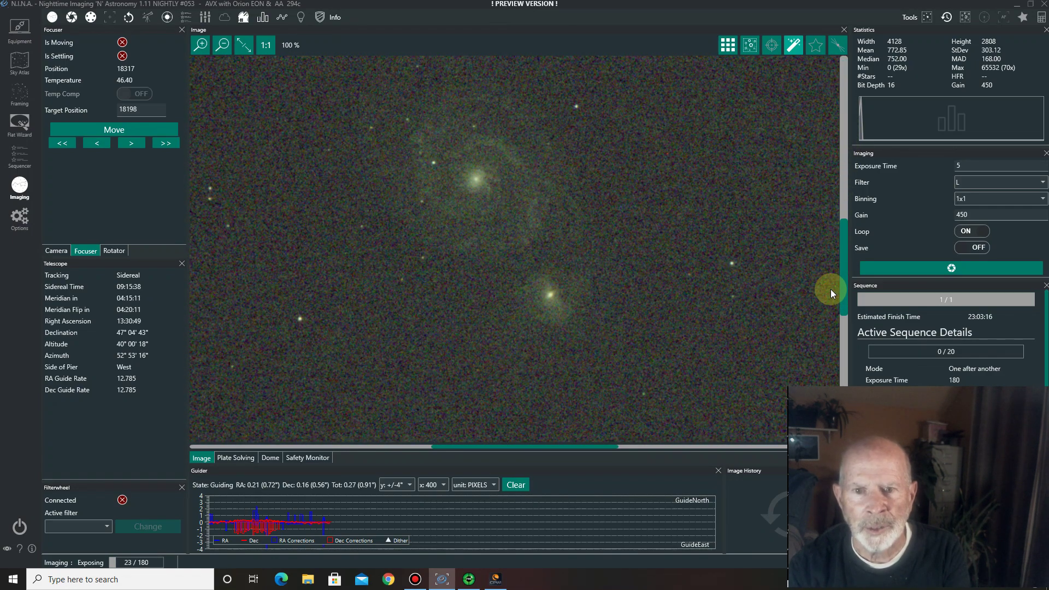
drag(831, 290, 847, 229)
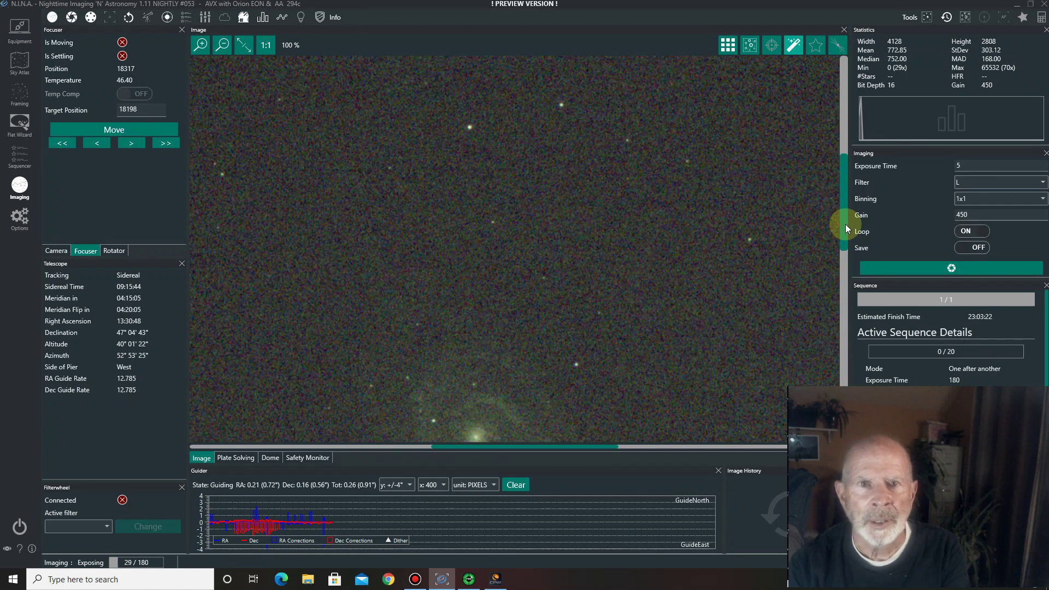
click(247, 47)
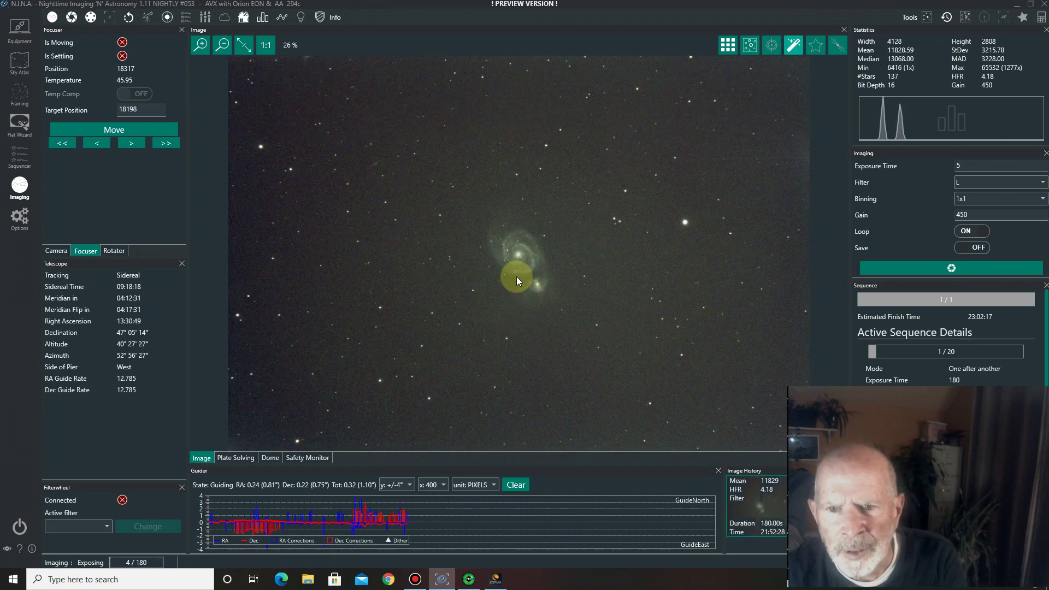
Show the M51 frame at 1:1 zoom and scroll down to center the galaxy pair.
click(267, 47)
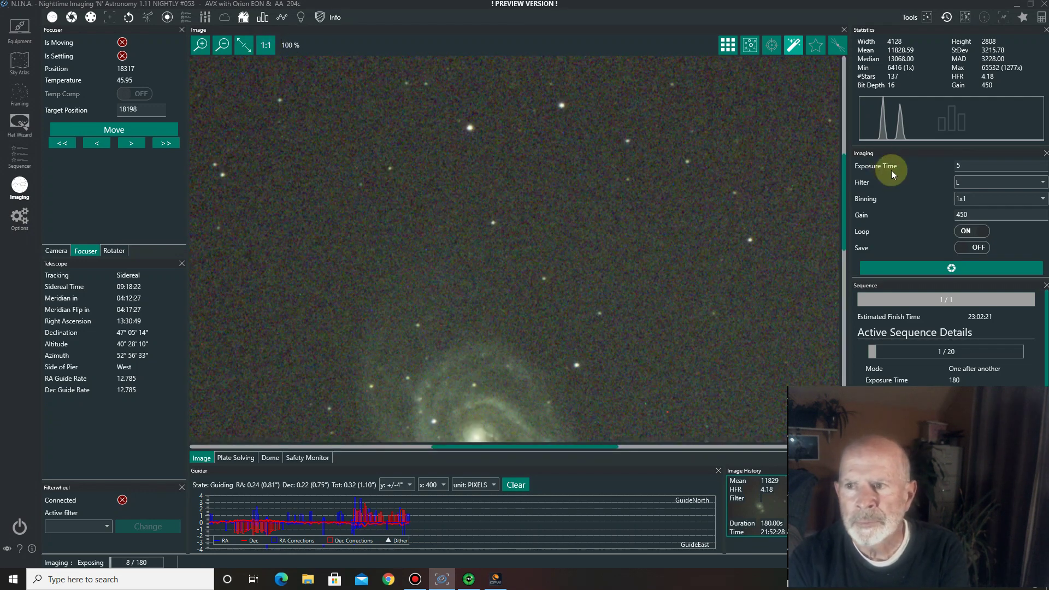
drag(843, 196, 858, 250)
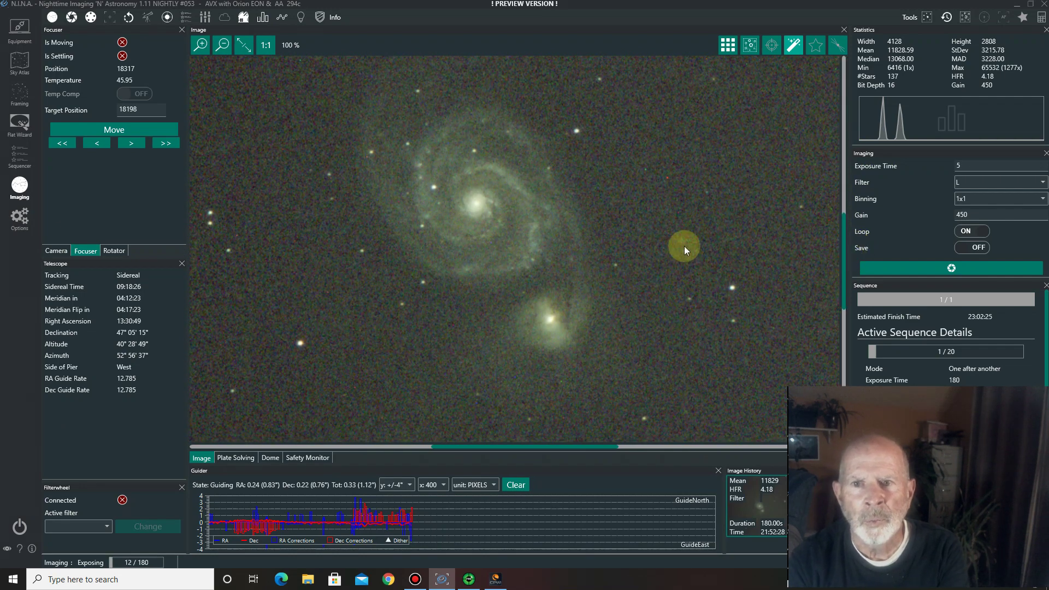